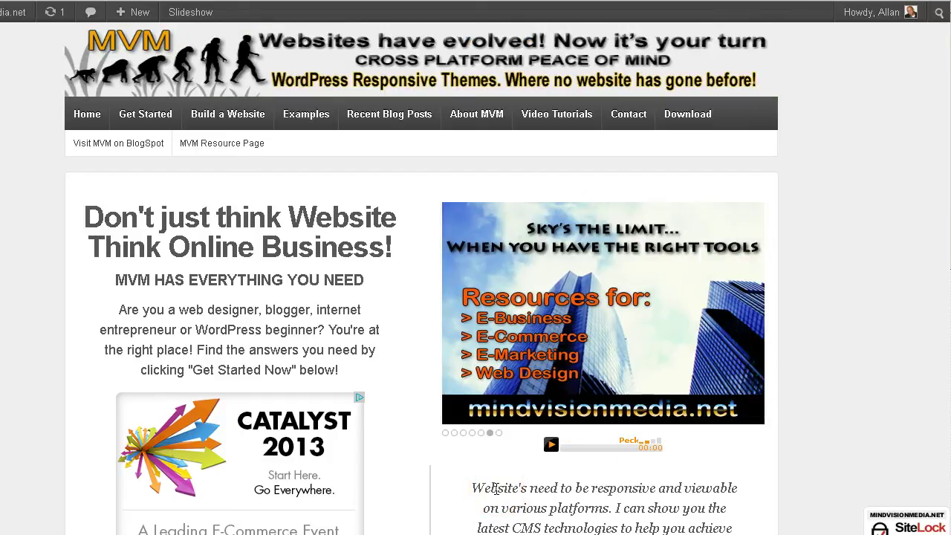
# - View the private Test Page on the live site with its Default Template and sidebar
pyautogui.moveTo(178, 107)
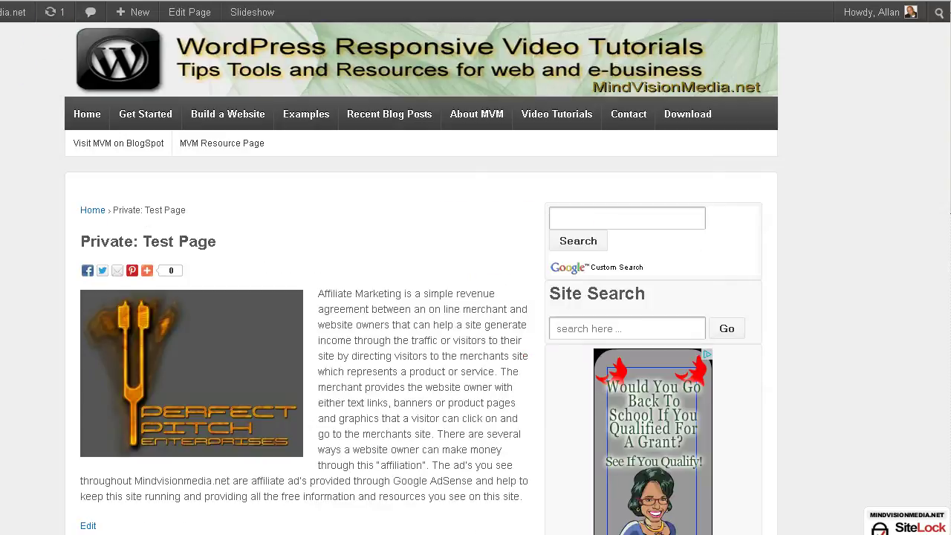
# - Scroll through the front-end Test Page, then go back to its Edit Page screen
pyautogui.scroll(-3, 365, 253)
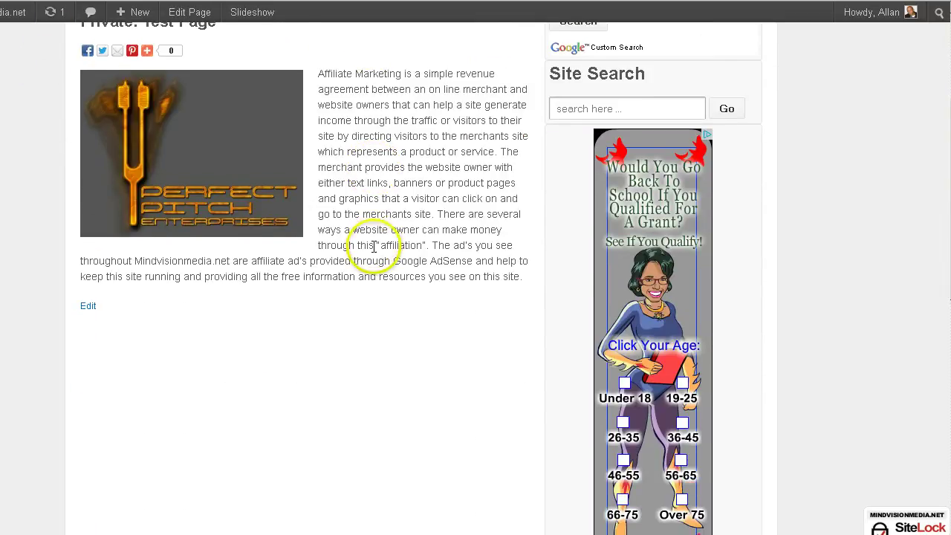
pyautogui.scroll(2, 374, 247)
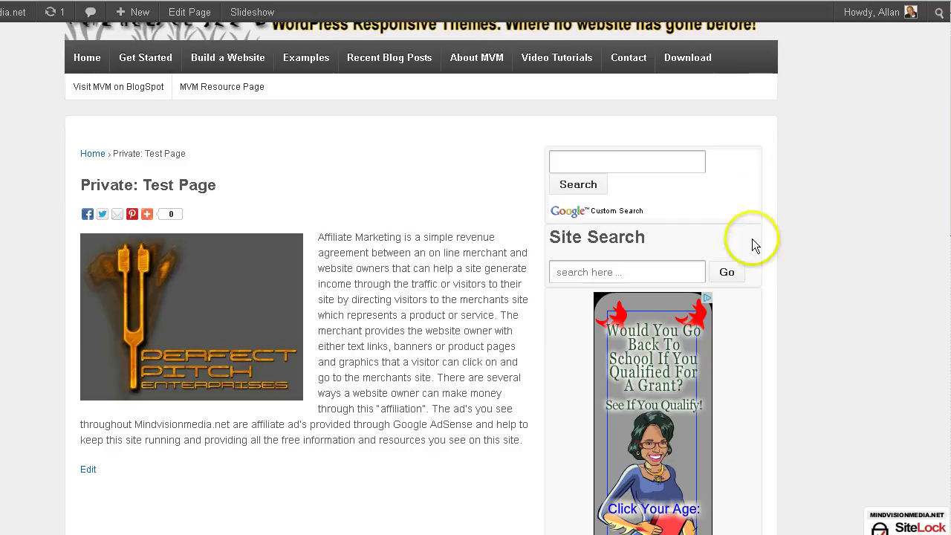
pyautogui.scroll(-5, 842, 282)
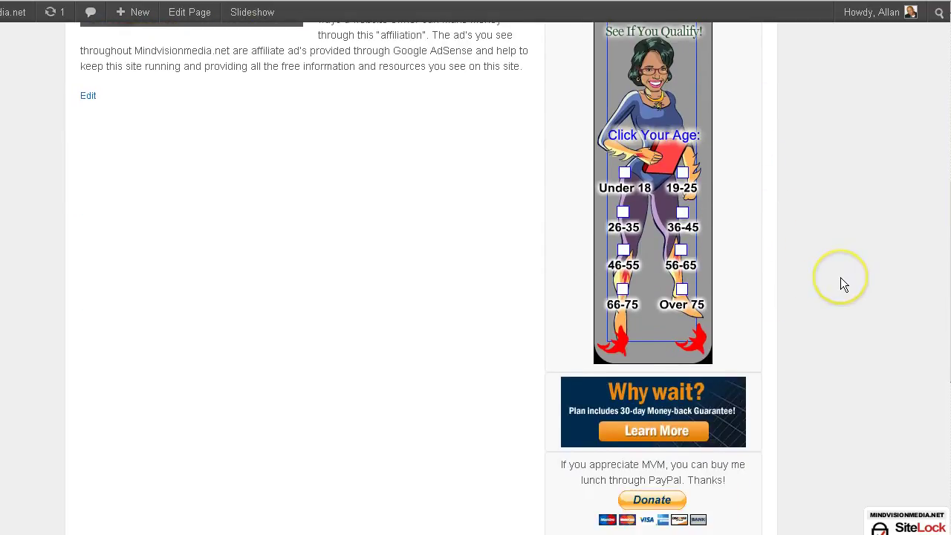
pyautogui.scroll(5, 842, 282)
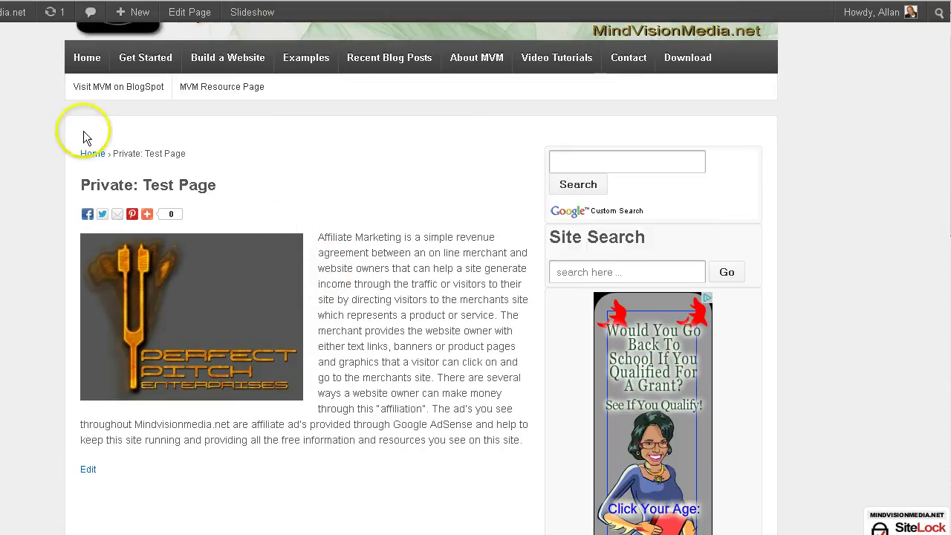
pyautogui.hotkey('alt', 'Left')
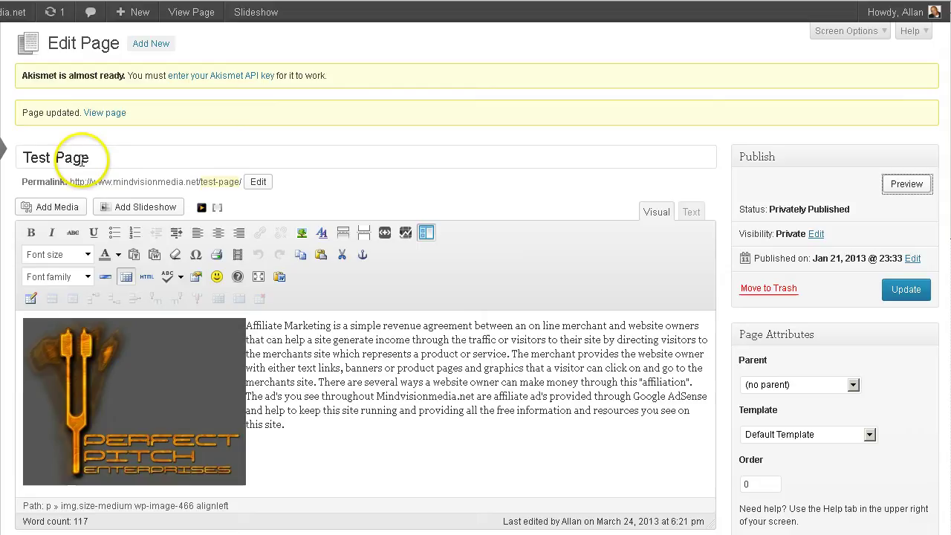
pyautogui.scroll(-3, 518, 345)
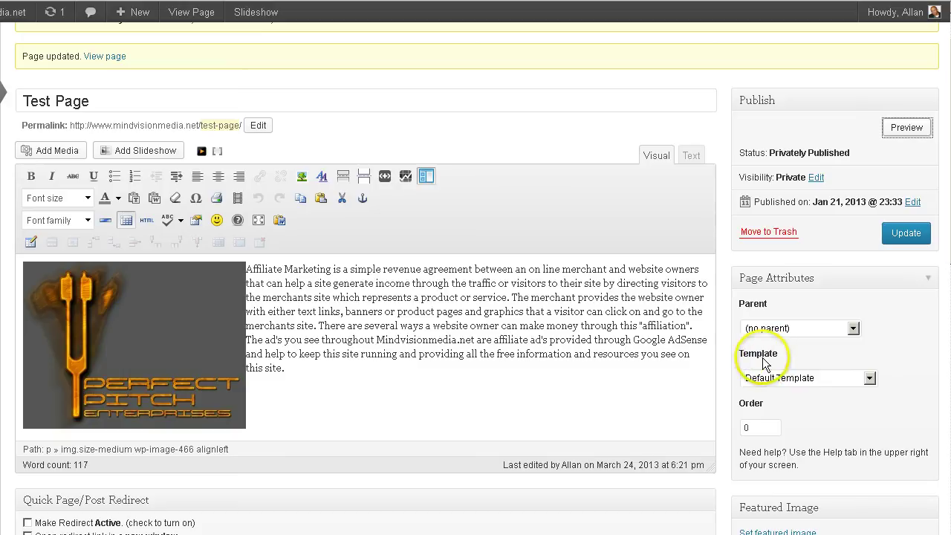
# - Set Test Page's template to Blog (full posts) and update the page
pyautogui.click(870, 379)
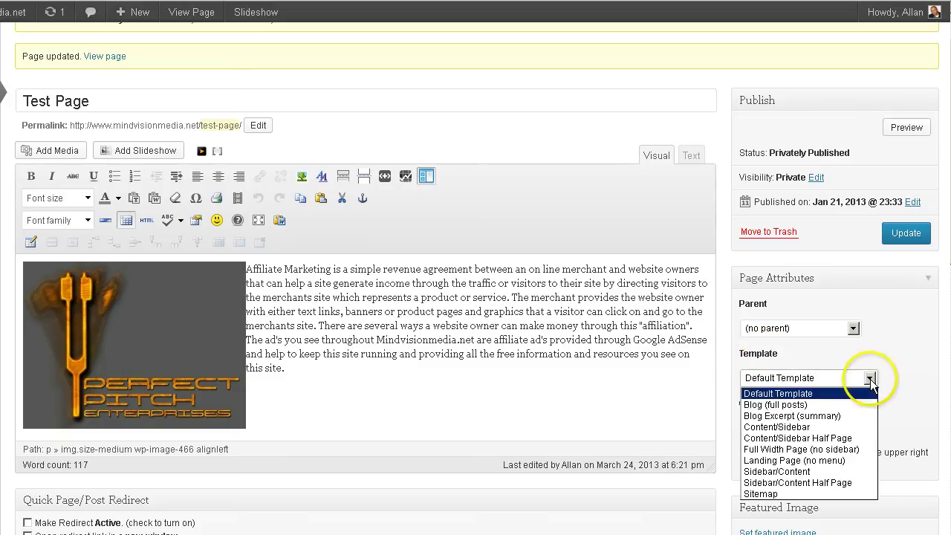
pyautogui.click(833, 404)
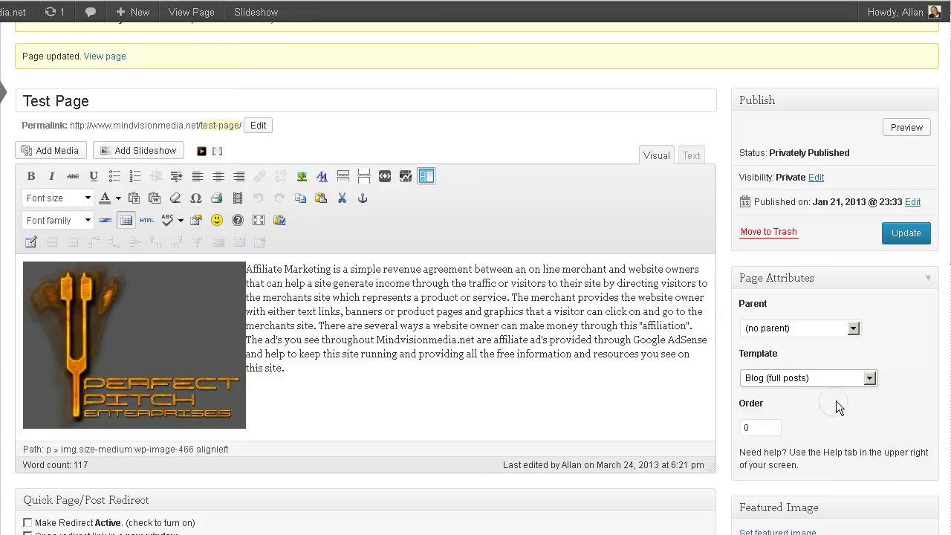
pyautogui.click(906, 232)
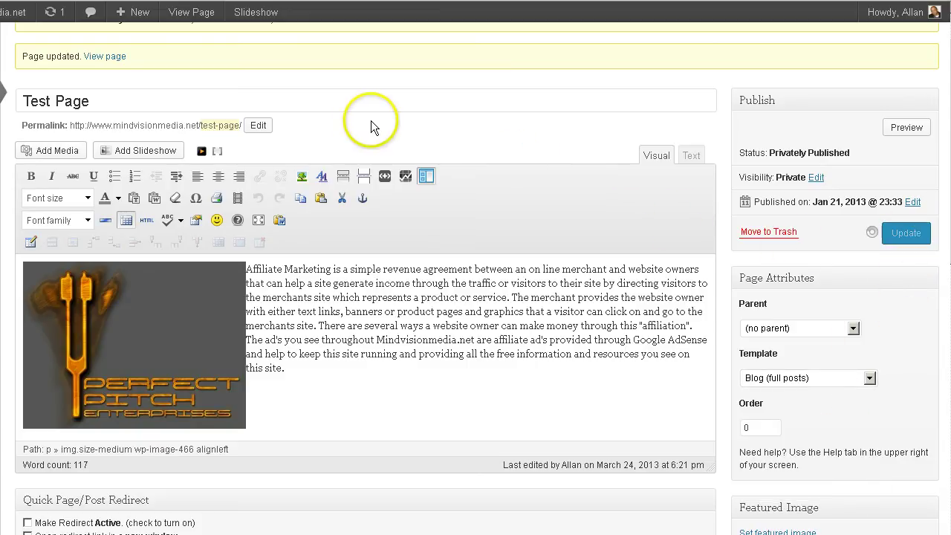
pyautogui.click(885, 238)
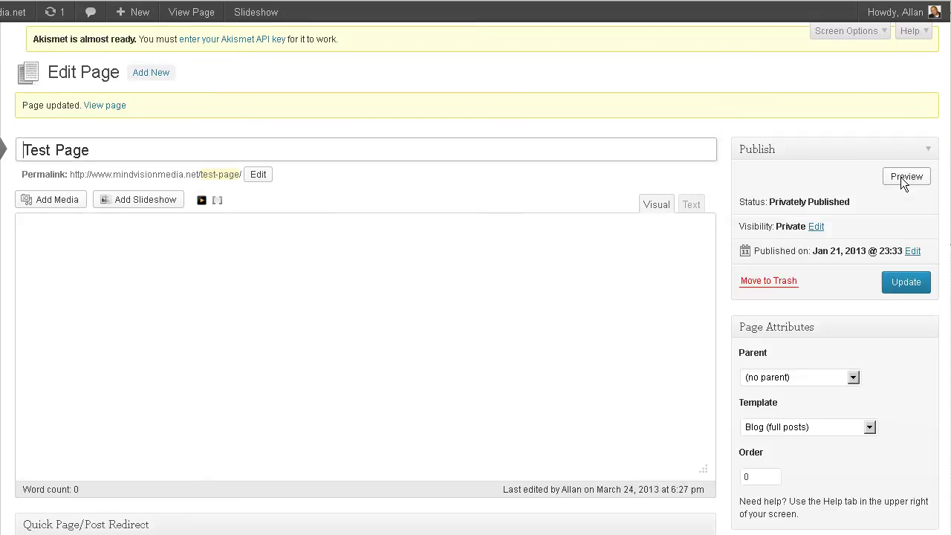
# - Preview the Blog (full posts) layout and scroll through its listed posts, like 2013 Desired Tech Skills
pyautogui.click(906, 187)
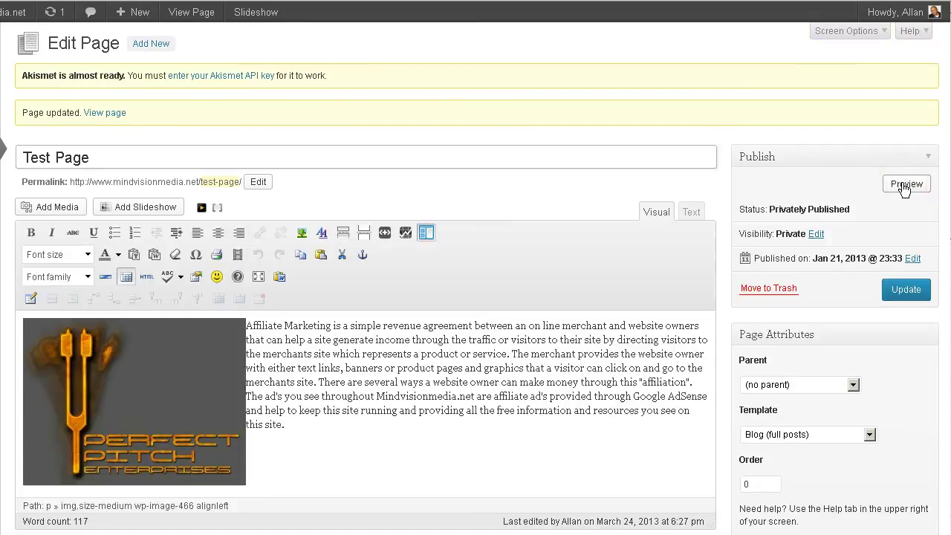
pyautogui.click(904, 186)
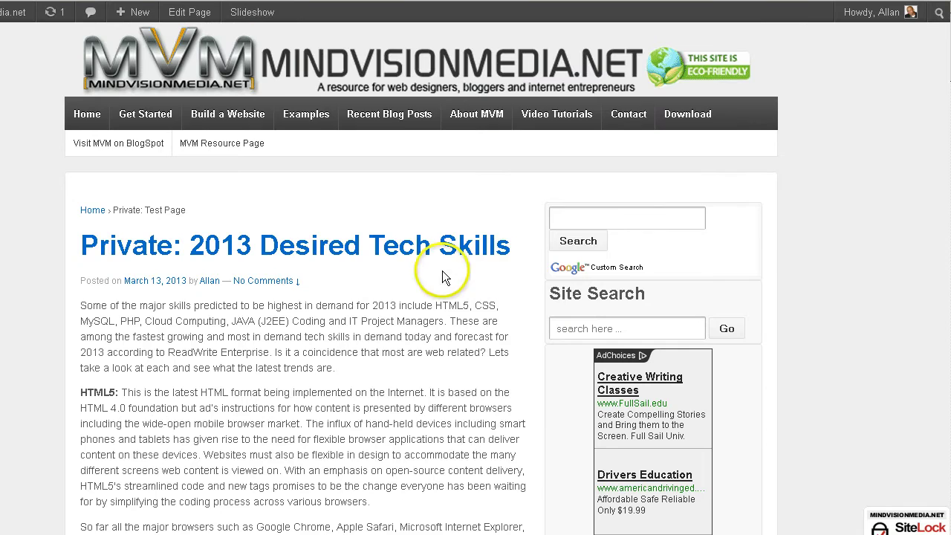
pyautogui.scroll(-10, 452, 288)
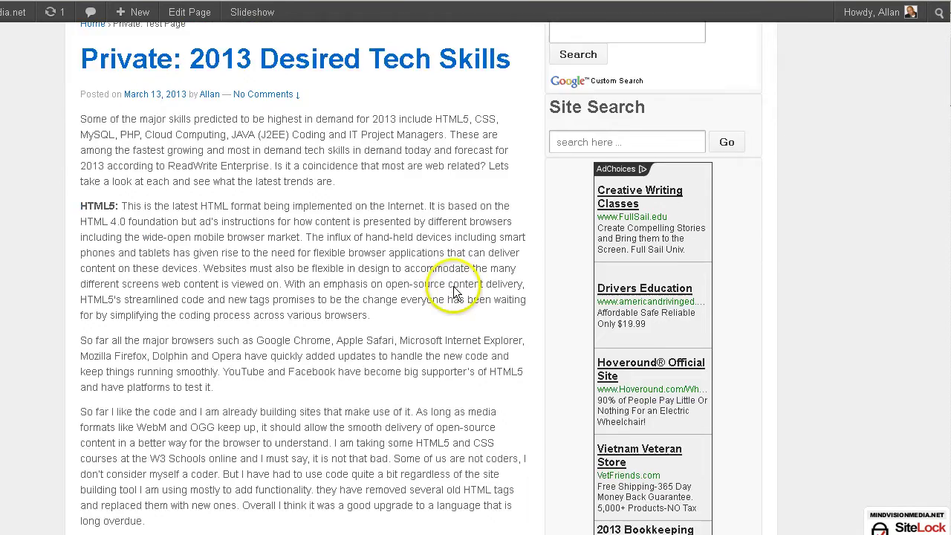
pyautogui.scroll(-13, 452, 284)
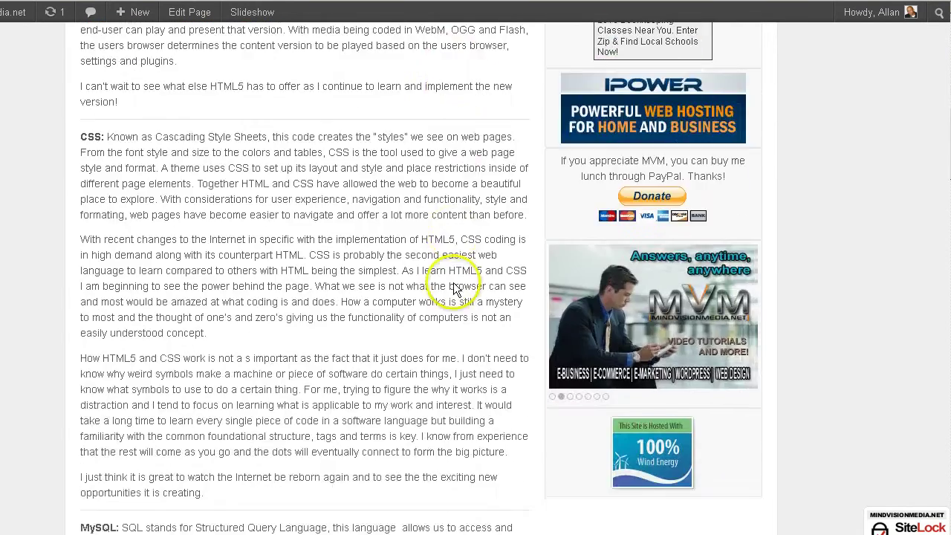
pyautogui.scroll(-10, 452, 284)
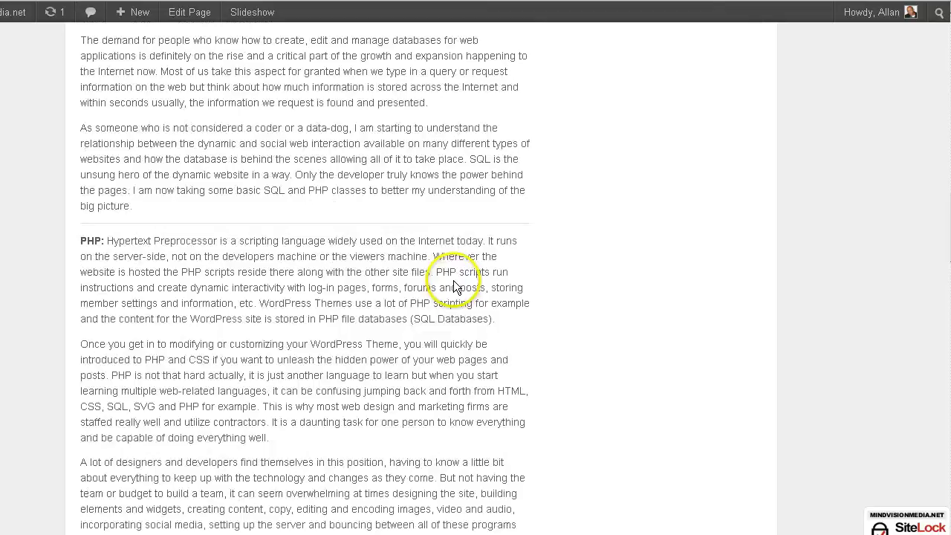
pyautogui.scroll(-6, 455, 286)
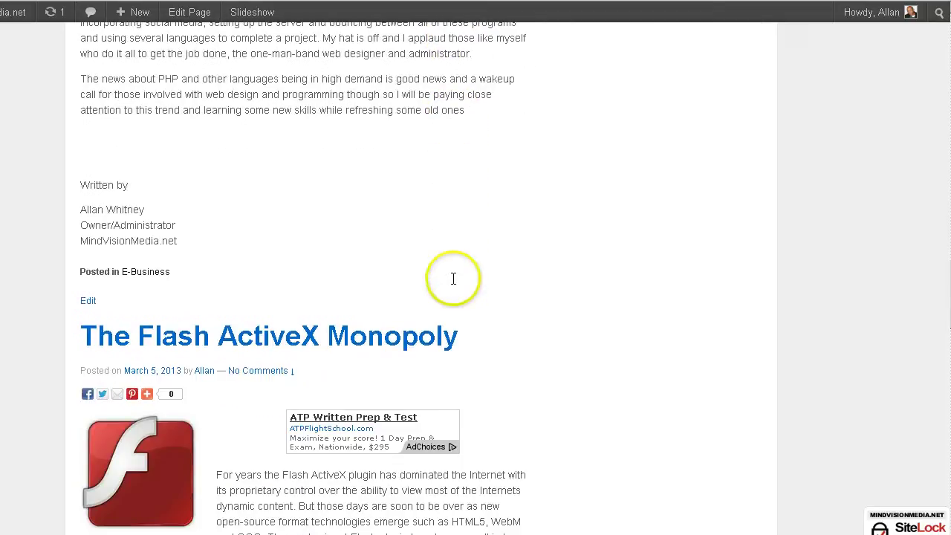
pyautogui.scroll(-16, 453, 281)
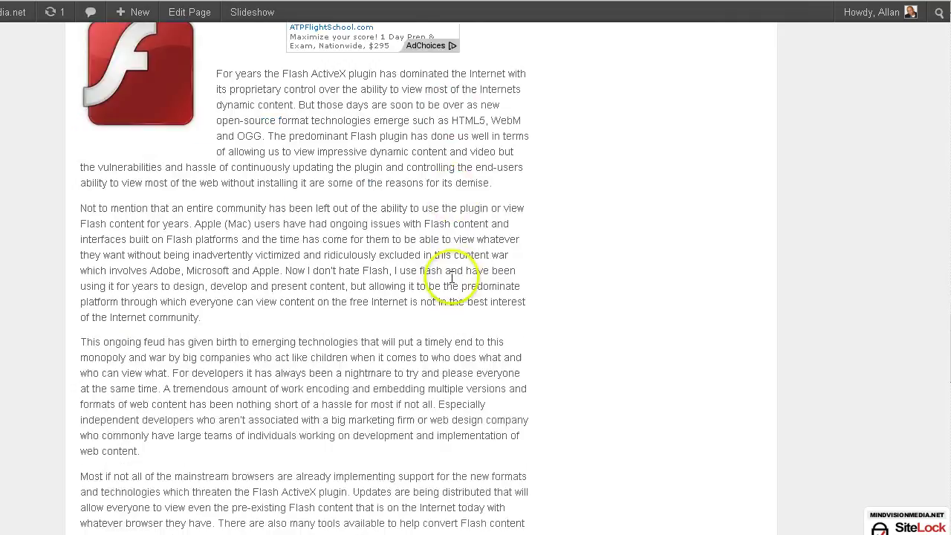
pyautogui.scroll(-5, 451, 277)
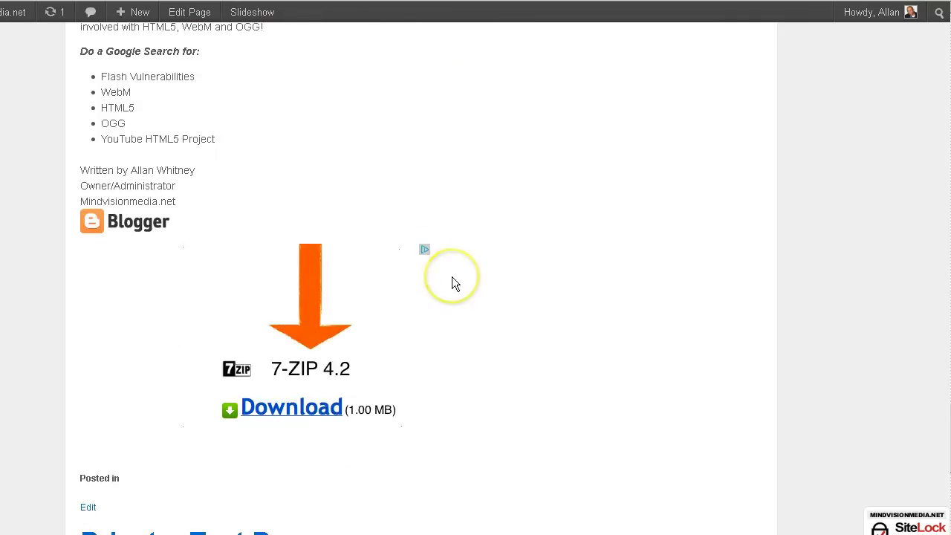
pyautogui.scroll(9, 451, 277)
pyautogui.scroll(18, 452, 277)
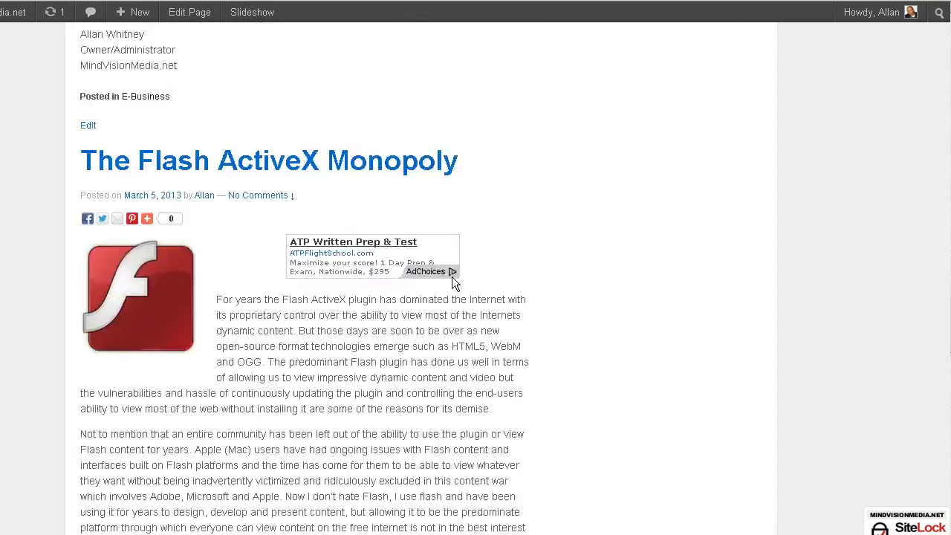
pyautogui.scroll(20, 451, 276)
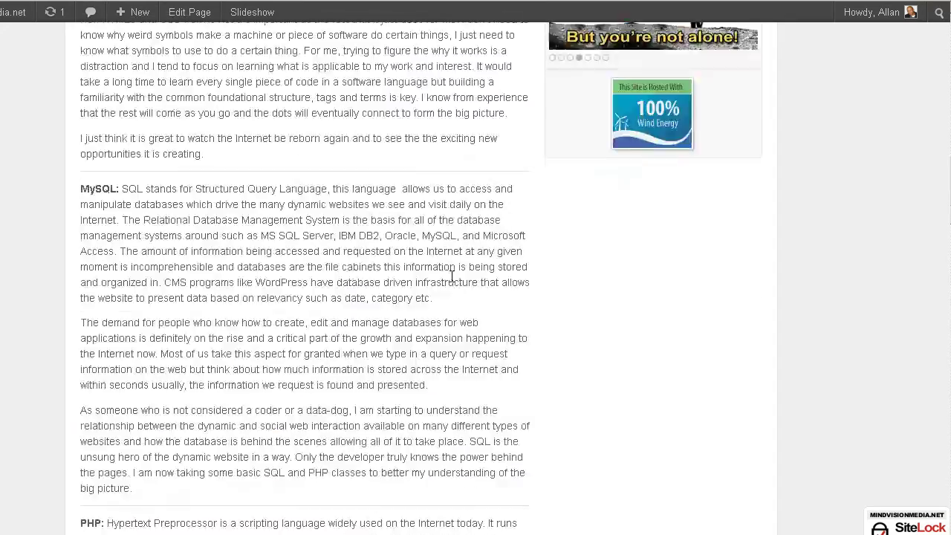
pyautogui.scroll(11, 451, 276)
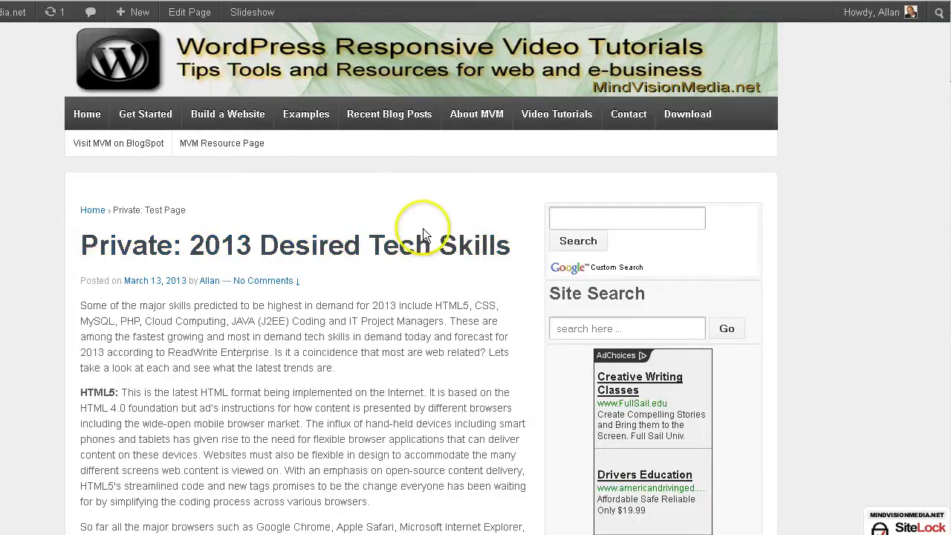
# - Return to the Test Page editor, choose the Content/Sidebar template, and update the page
pyautogui.moveTo(104, 99)
pyautogui.click(18, 12)
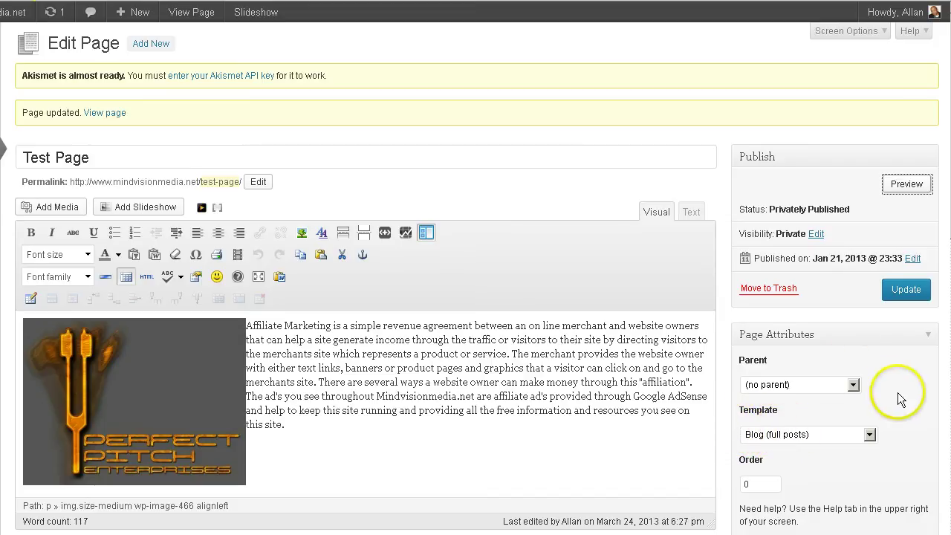
pyautogui.click(870, 435)
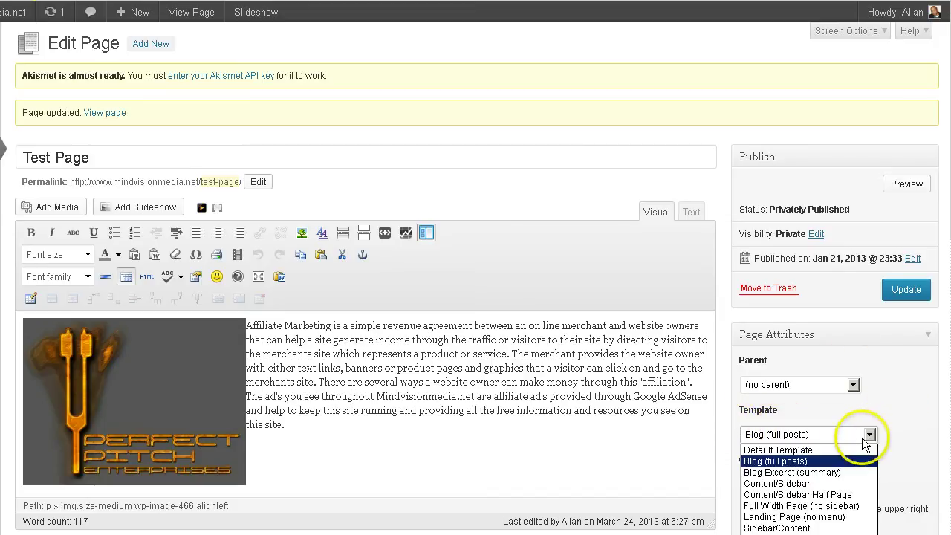
pyautogui.click(809, 484)
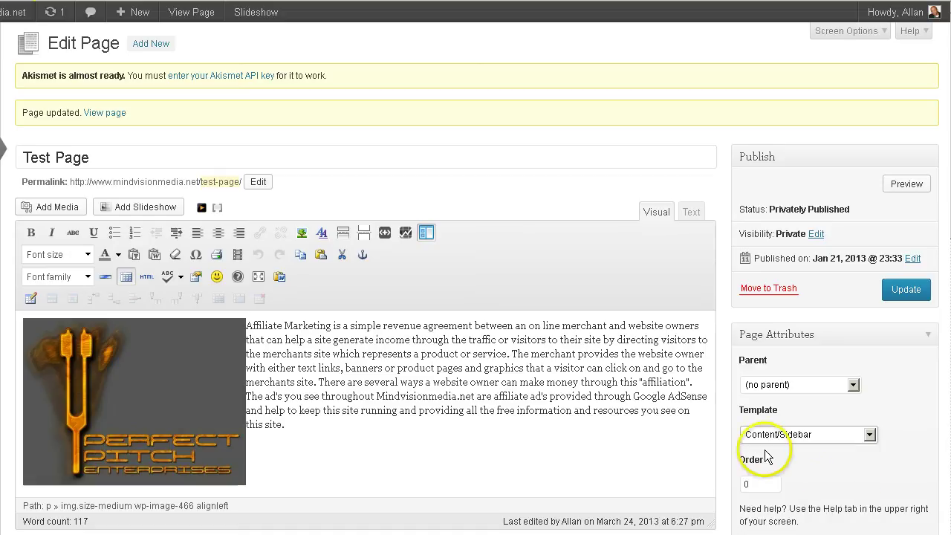
pyautogui.click(890, 290)
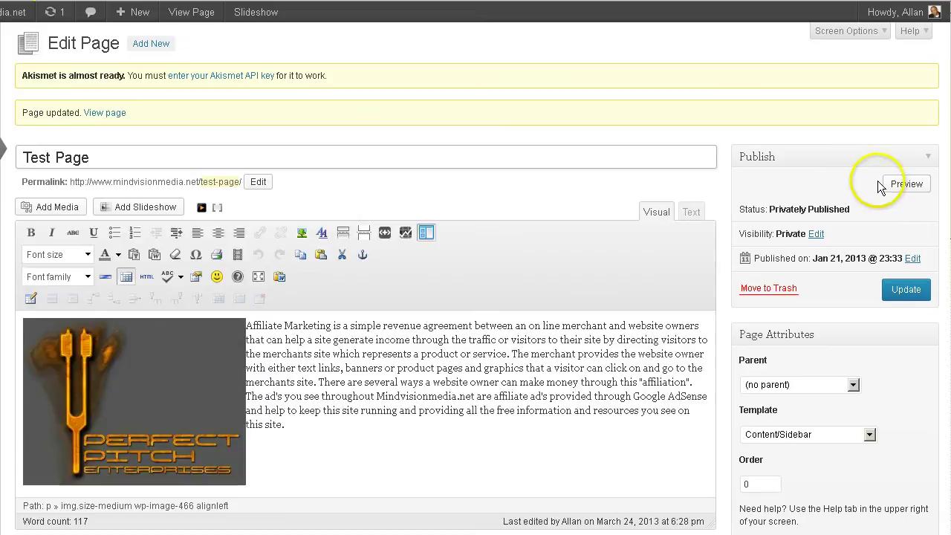
pyautogui.click(900, 186)
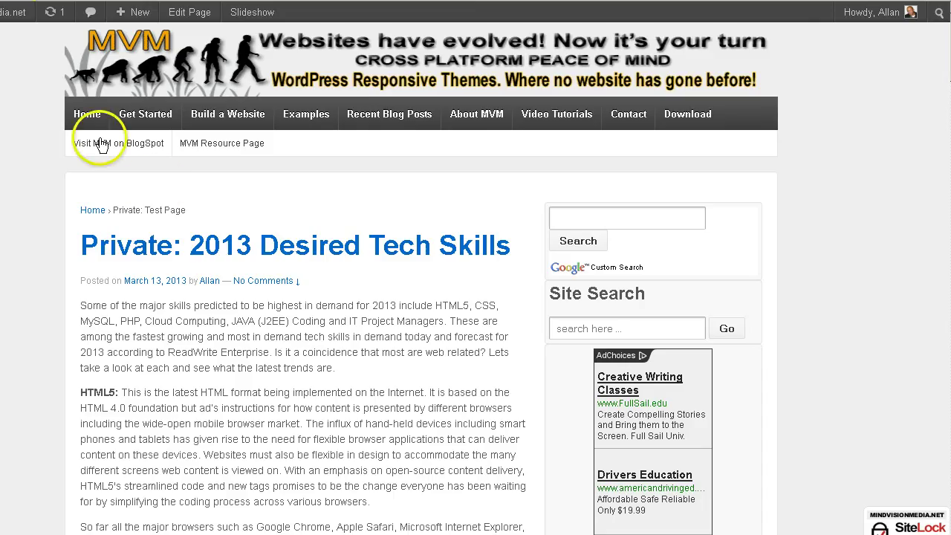
pyautogui.scroll(-3, 295, 336)
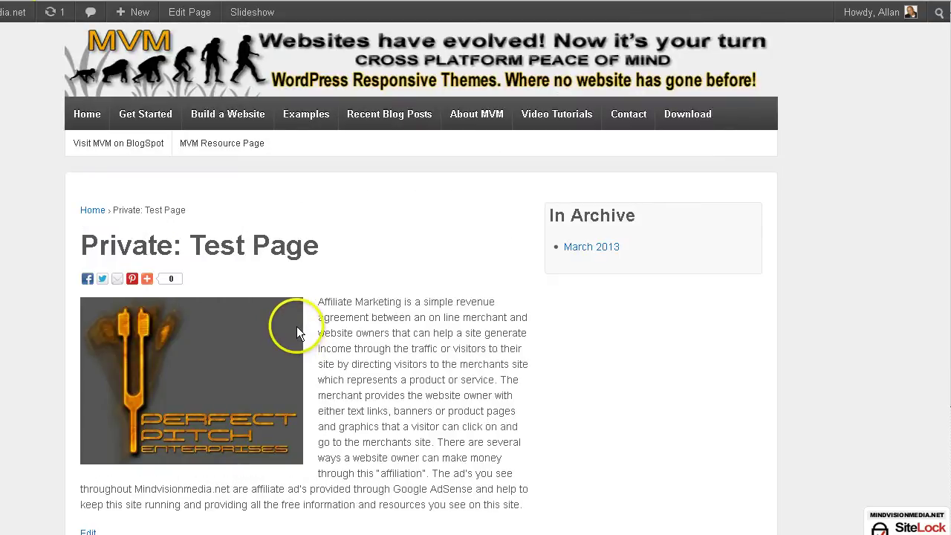
pyautogui.scroll(-3, 305, 321)
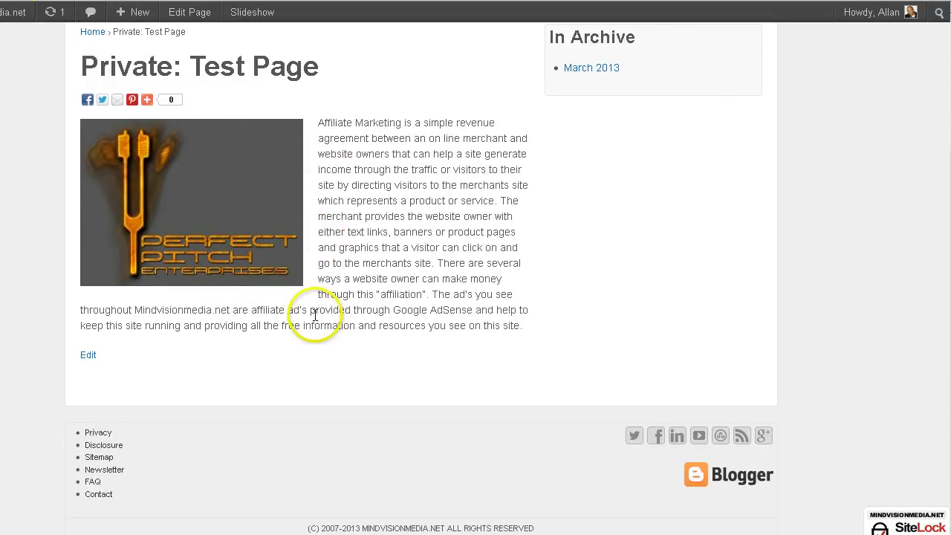
pyautogui.scroll(3, 315, 315)
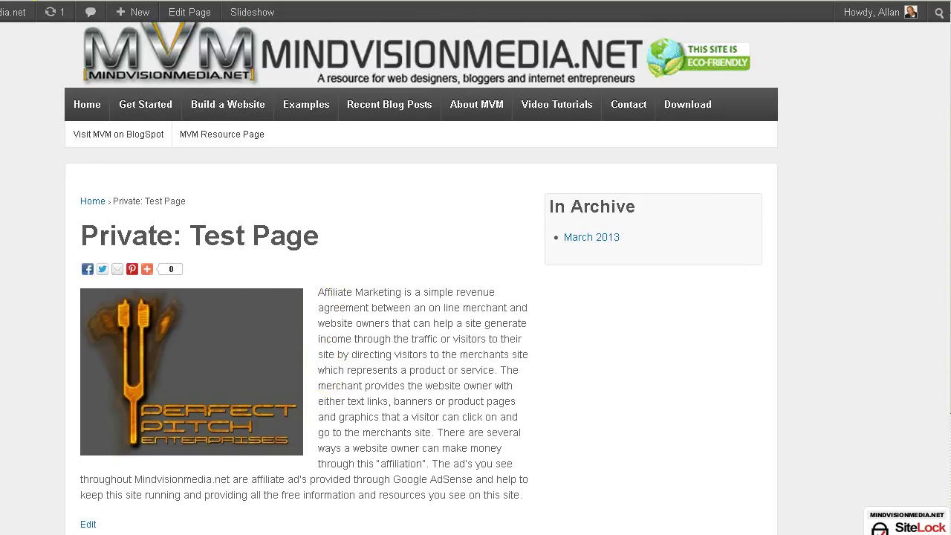
pyautogui.hotkey('alt', 'Left')
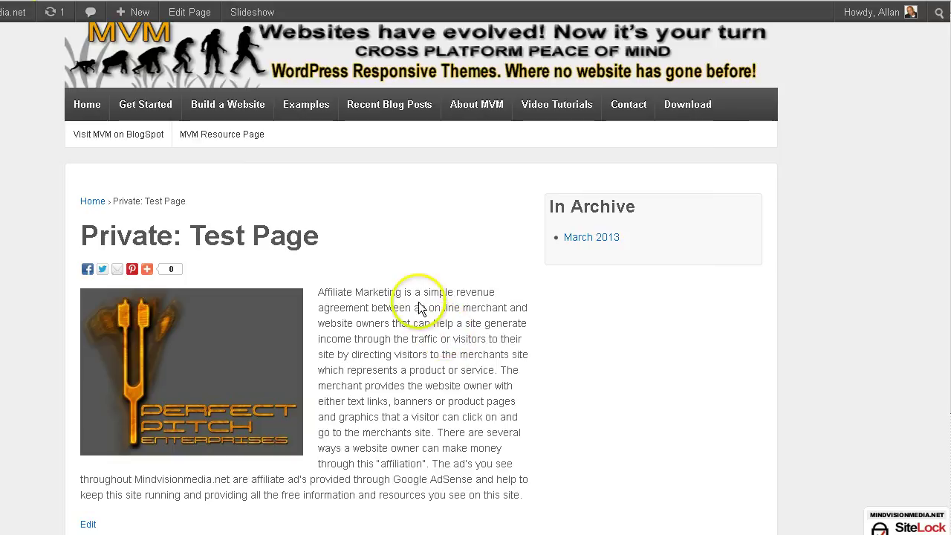
pyautogui.click(564, 265)
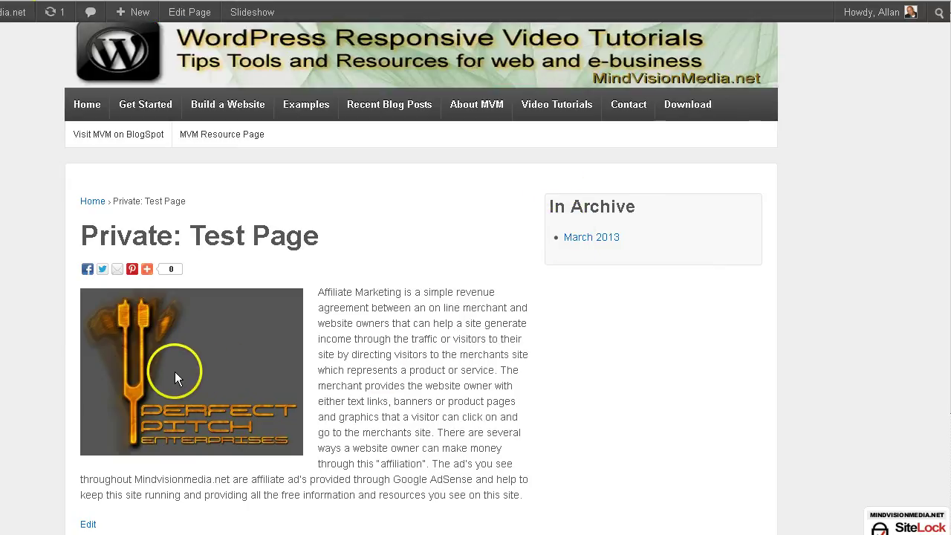
pyautogui.scroll(-3, 318, 399)
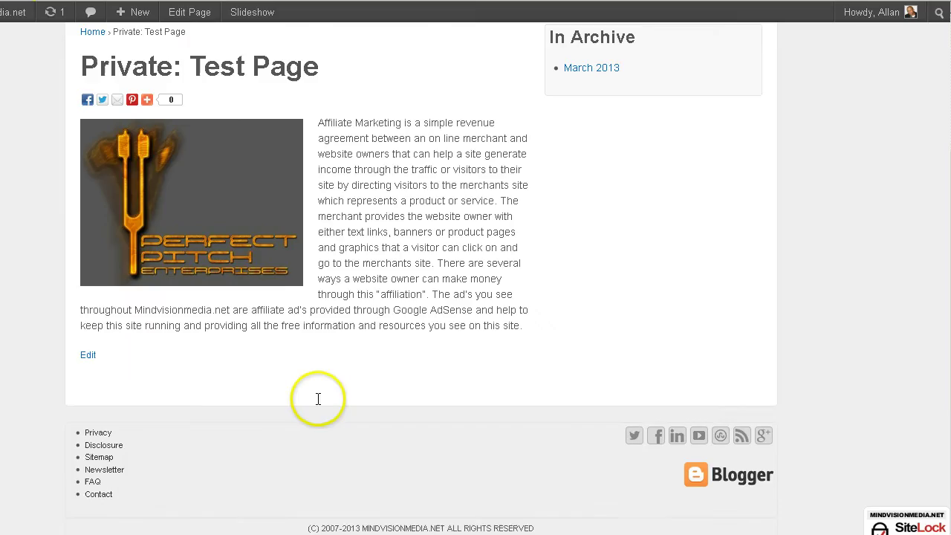
pyautogui.scroll(3, 318, 397)
pyautogui.moveTo(145, 268)
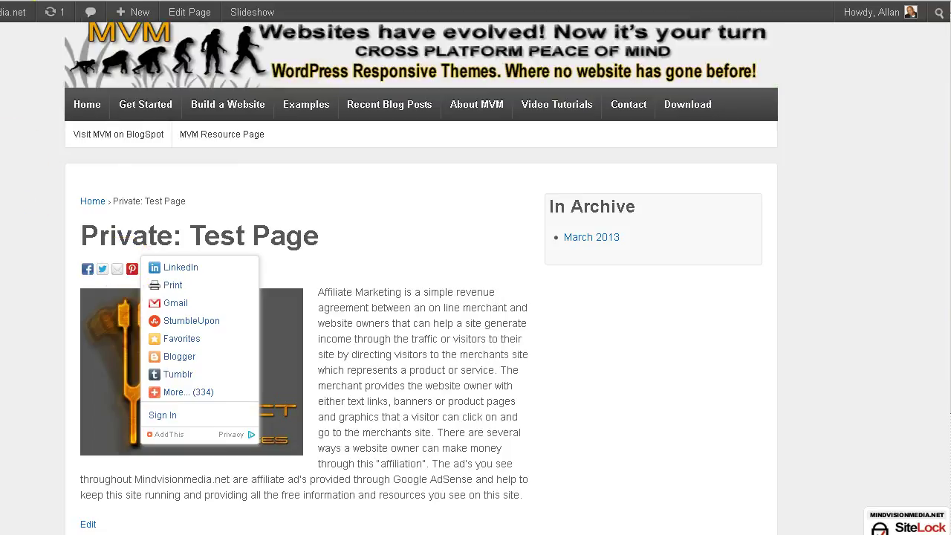
pyautogui.hotkey('alt', 'Left')
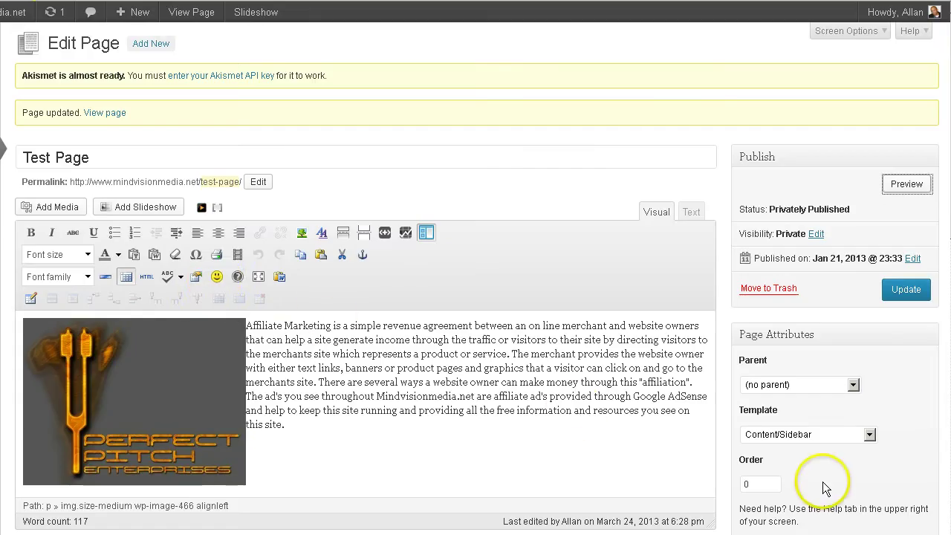
# - Apply the Content/Sidebar Half Page template, update, and preview its half-width archive sidebar
pyautogui.click(870, 435)
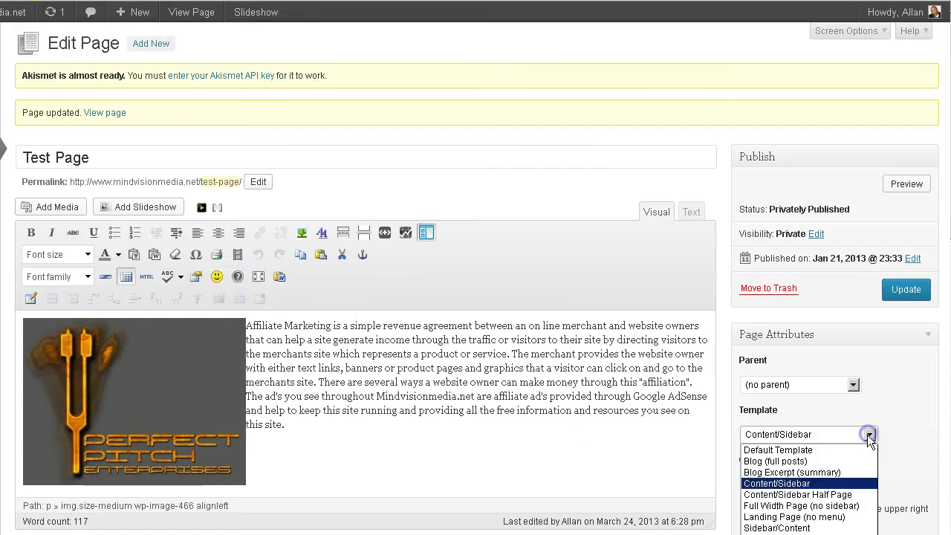
pyautogui.click(811, 495)
pyautogui.click(889, 292)
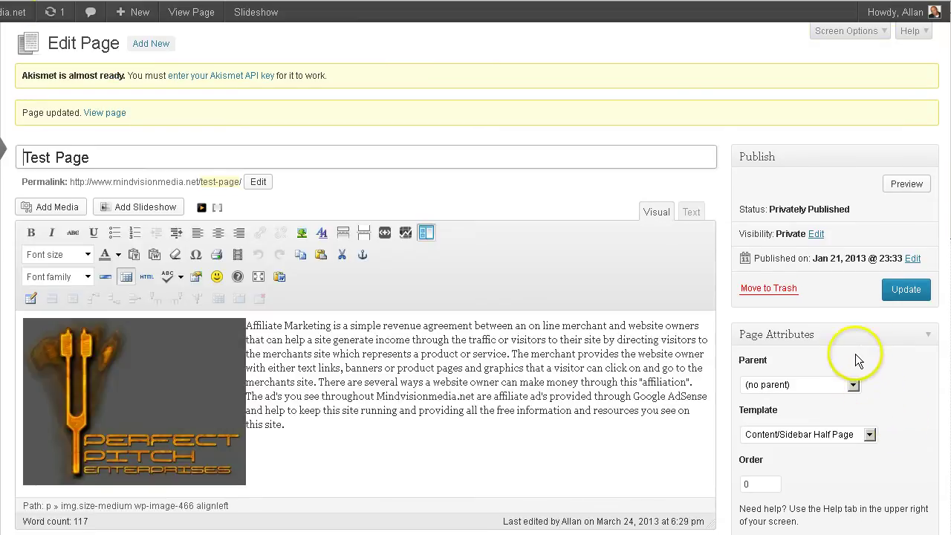
pyautogui.click(897, 185)
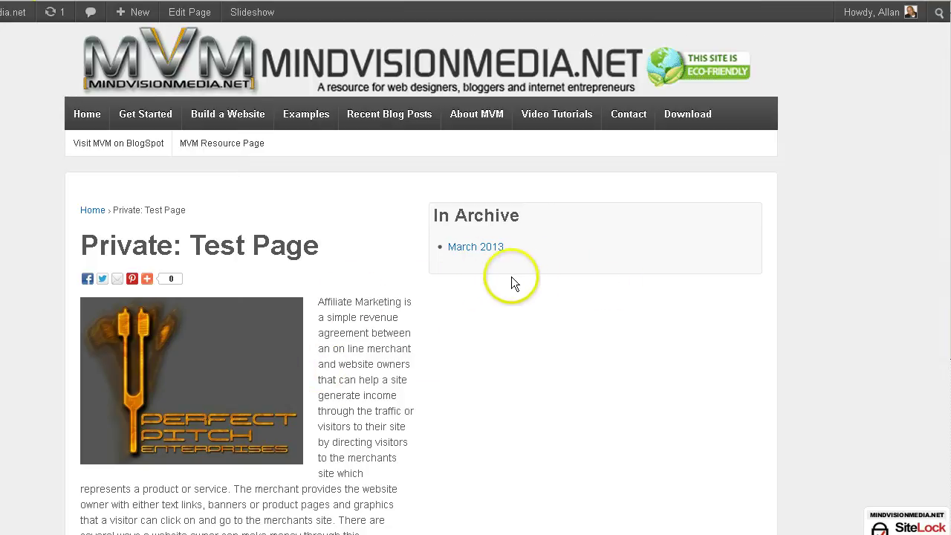
# - Scroll the half-page preview, then close its tab to return to the Edit Page screen
pyautogui.scroll(-3, 479, 312)
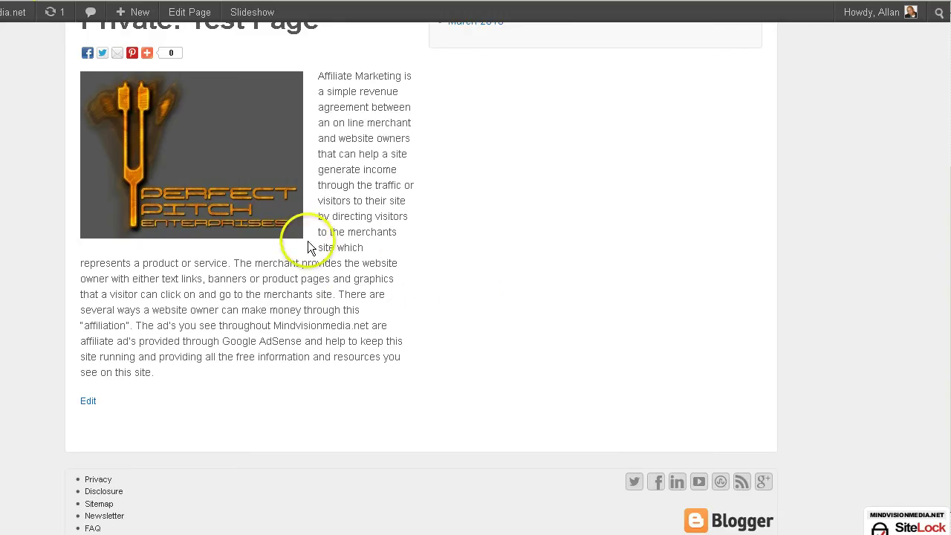
pyautogui.scroll(3, 317, 318)
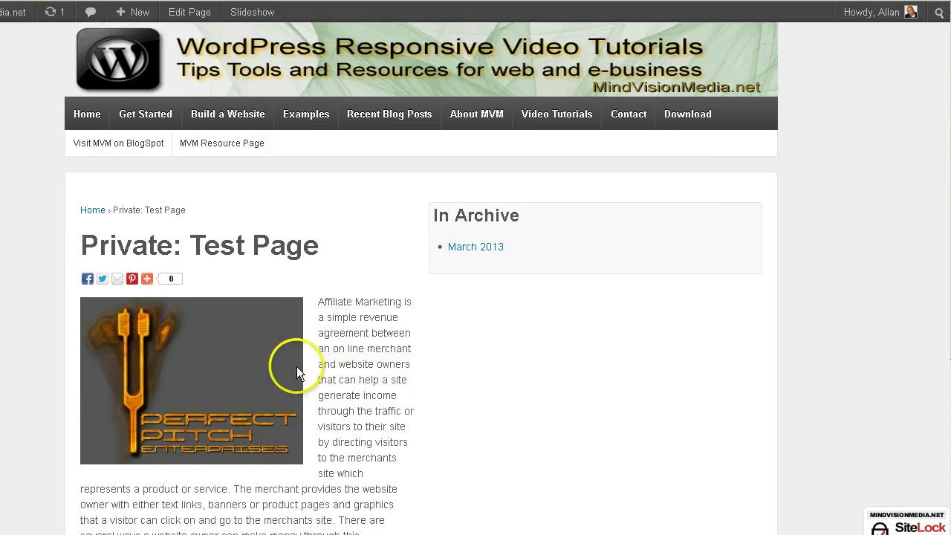
pyautogui.scroll(-2, 304, 375)
pyautogui.scroll(2, 252, 371)
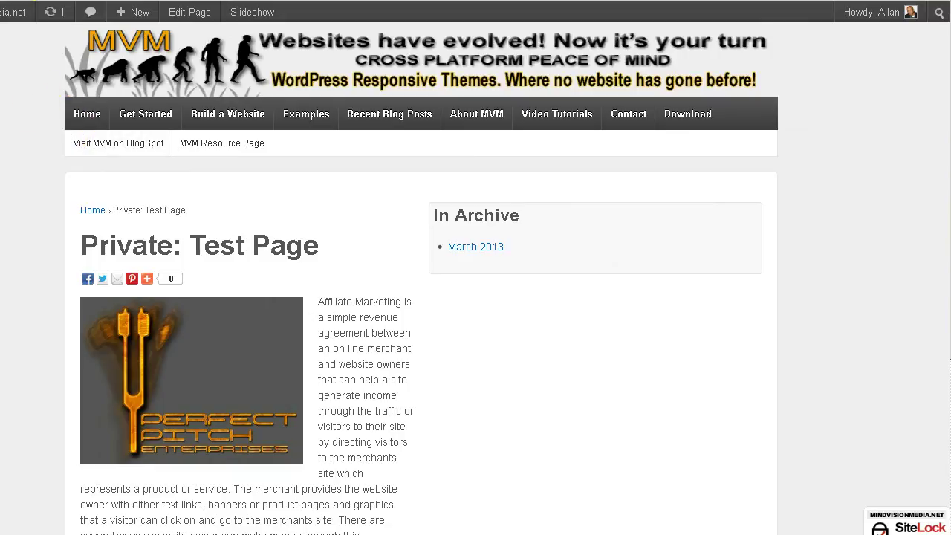
pyautogui.hotkey('ctrl', 'w')
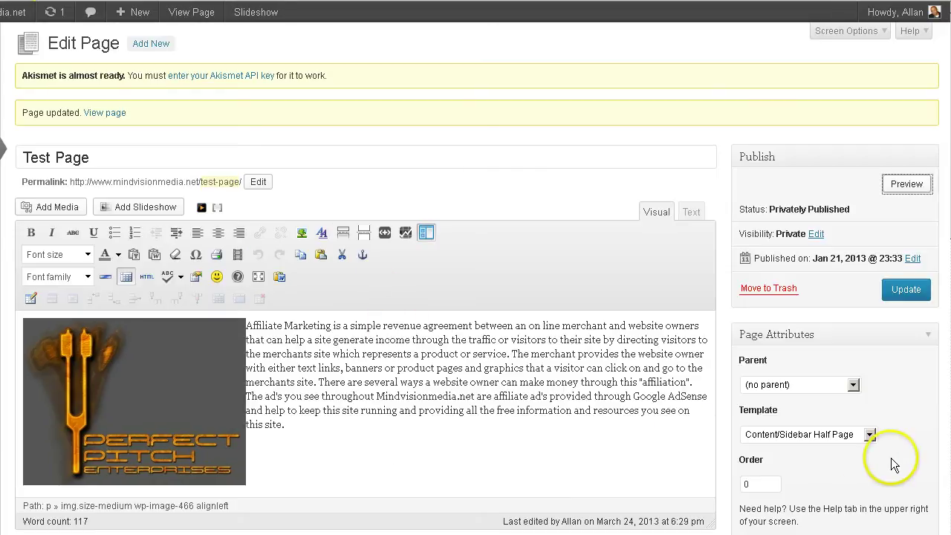
# - Apply the Full Width Page (no sidebar) template, update, and preview it without a sidebar
pyautogui.click(869, 435)
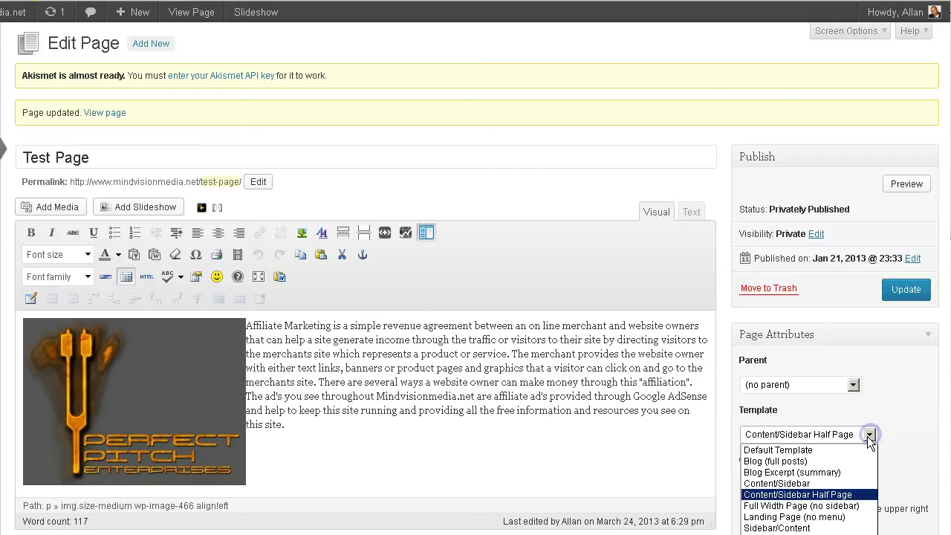
pyautogui.click(858, 504)
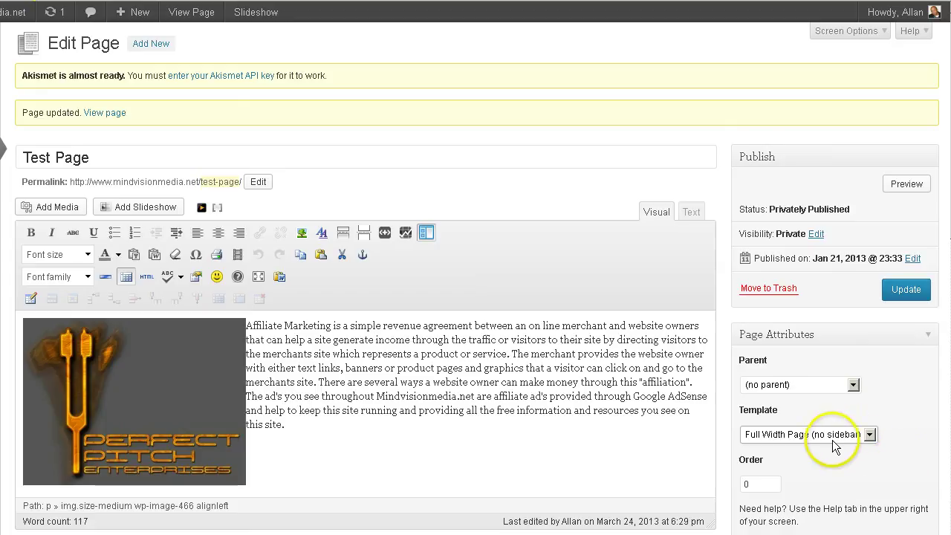
pyautogui.click(906, 290)
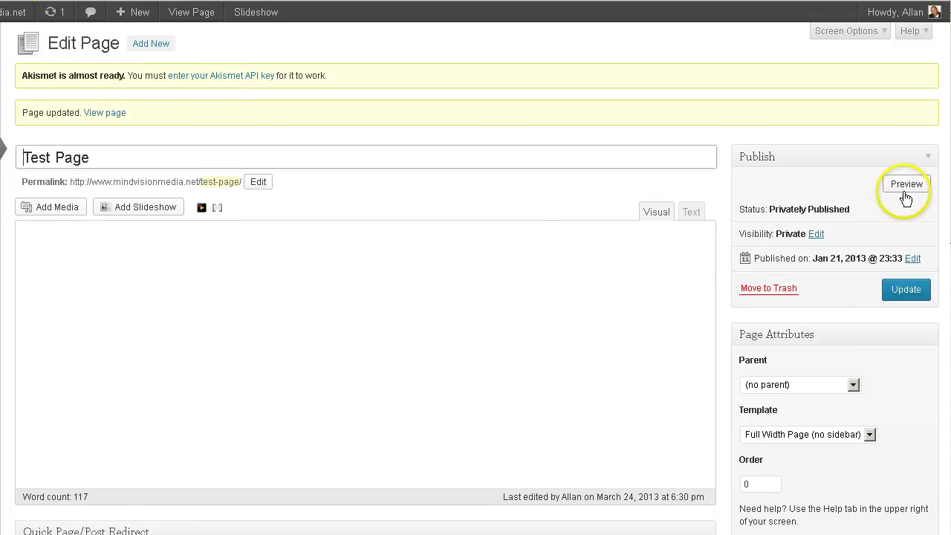
pyautogui.click(902, 184)
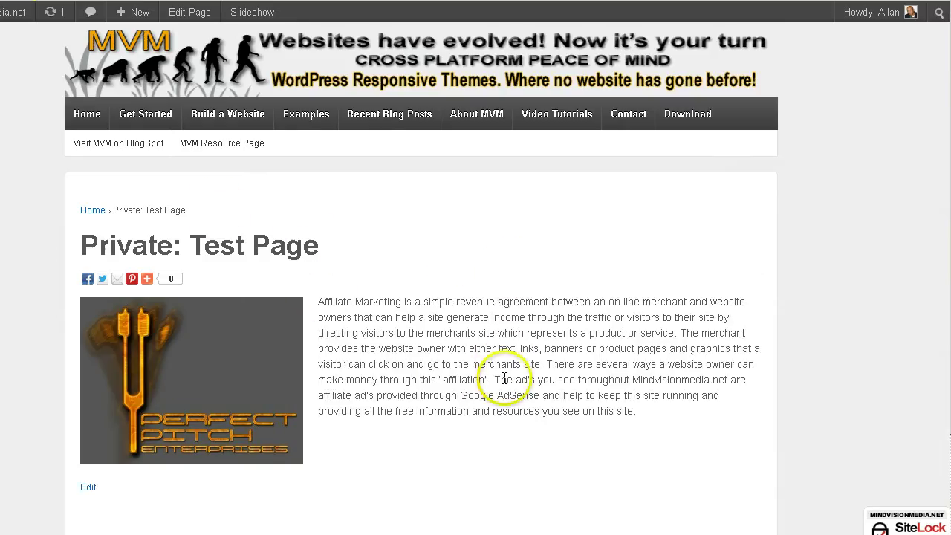
pyautogui.scroll(-2, 433, 406)
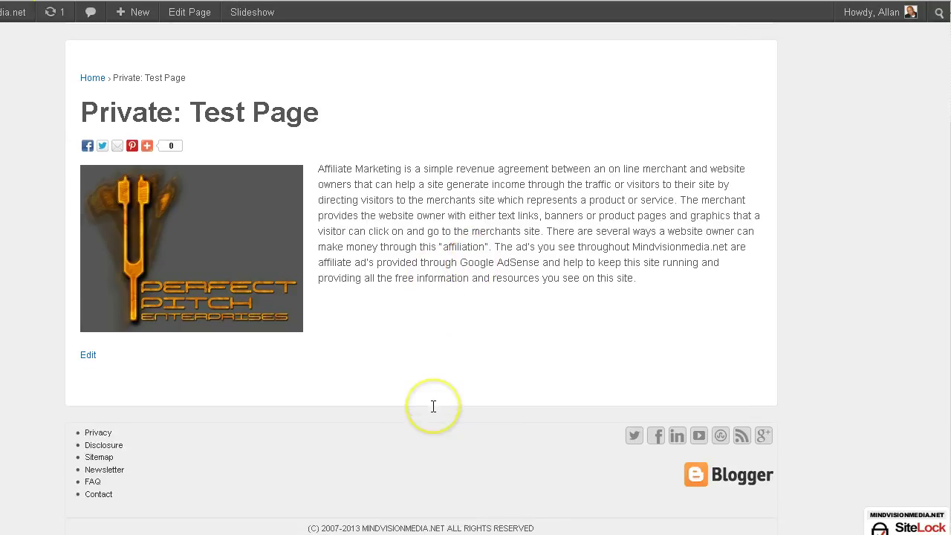
pyautogui.scroll(2, 433, 406)
pyautogui.scroll(-2, 433, 408)
pyautogui.scroll(2, 432, 410)
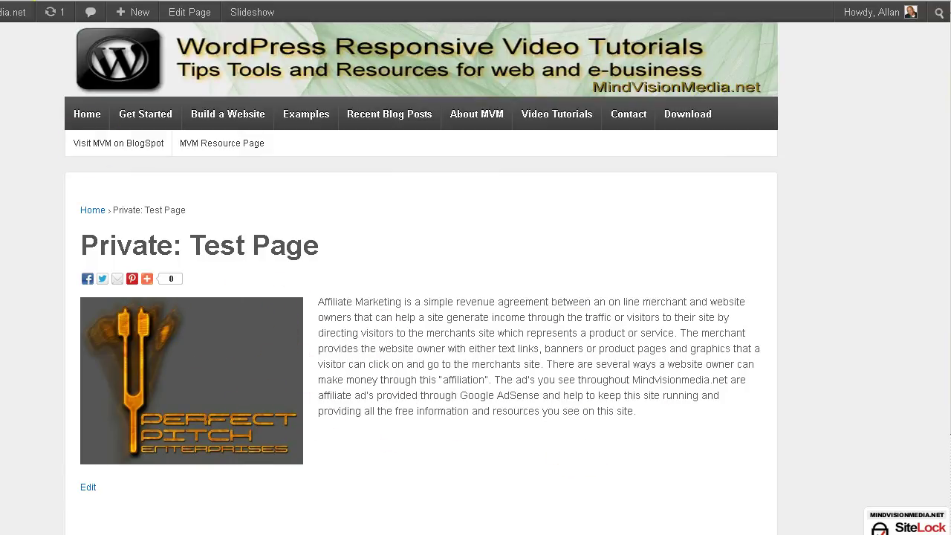
pyautogui.hotkey('alt', 'Left')
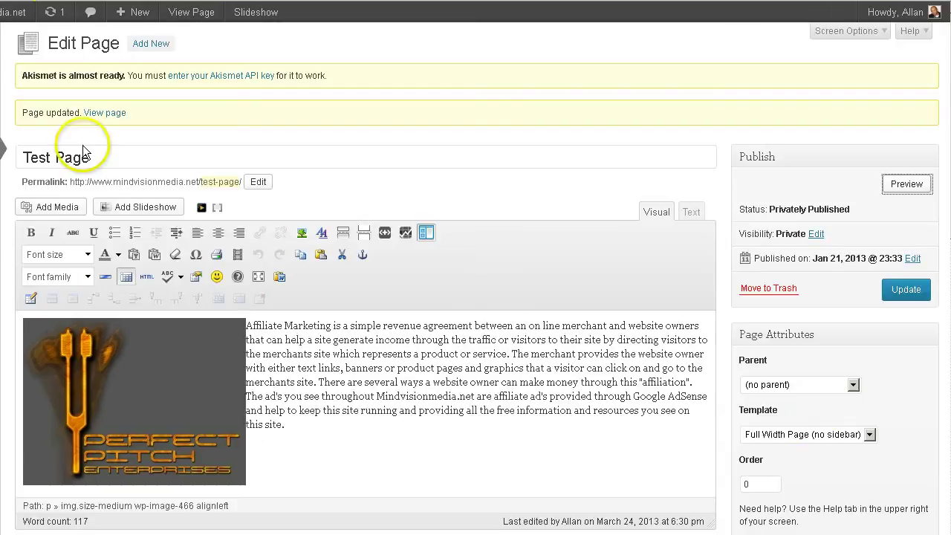
# - Apply the Landing Page (no menu) template, update Test Page, and preview it
pyautogui.click(870, 435)
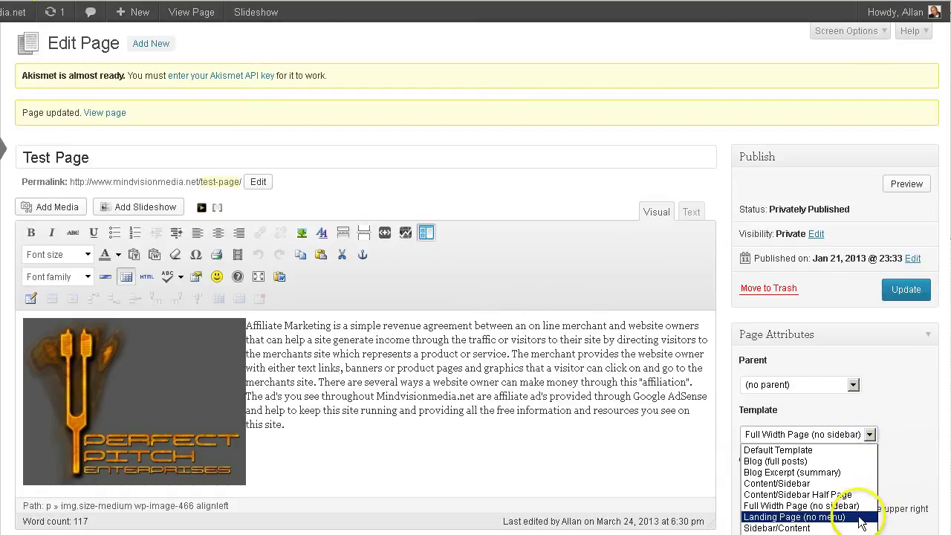
pyautogui.click(859, 517)
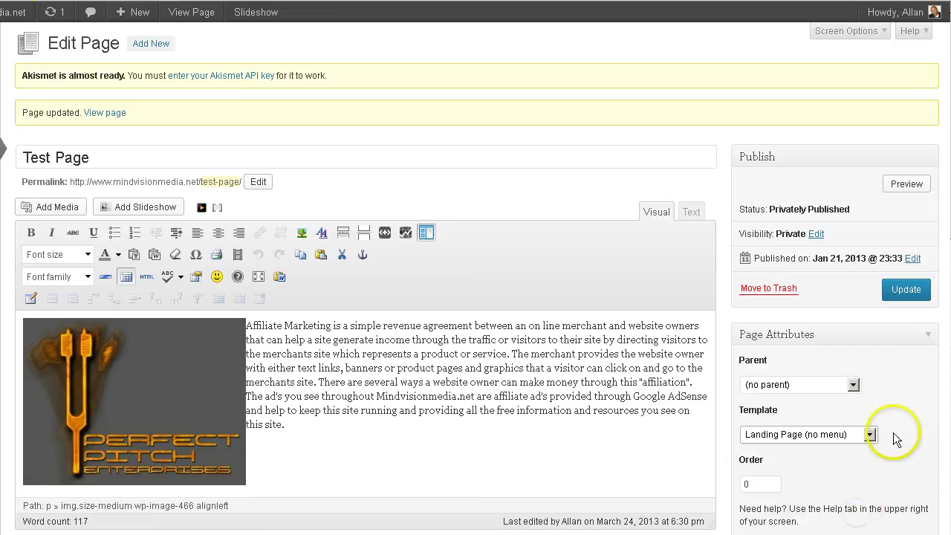
pyautogui.click(906, 292)
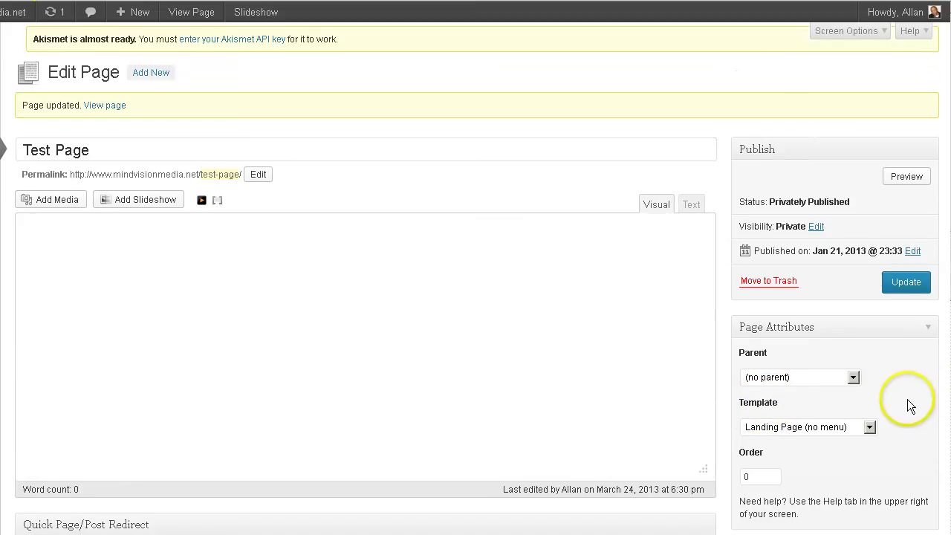
pyautogui.click(907, 185)
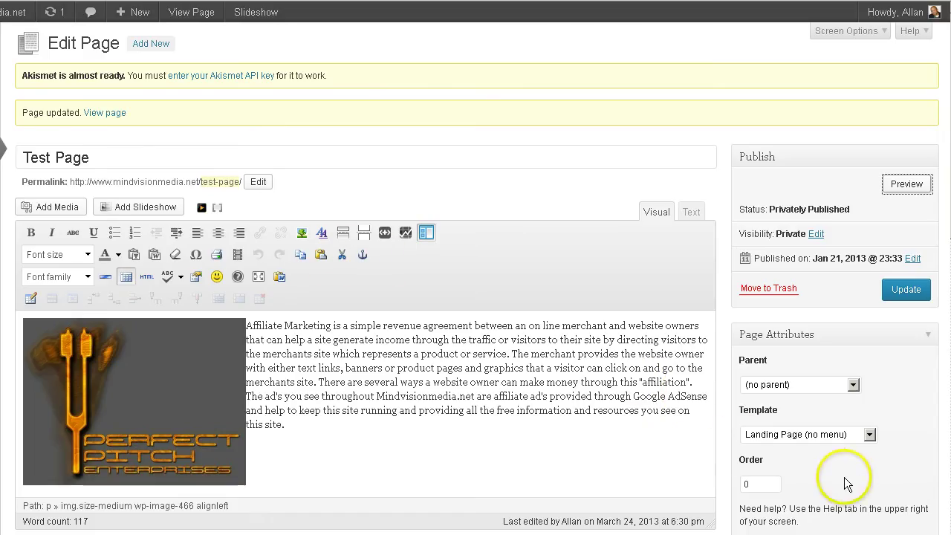
# - Apply the Sidebar/Content template, update, and preview the archive sidebar left of the content
pyautogui.click(869, 436)
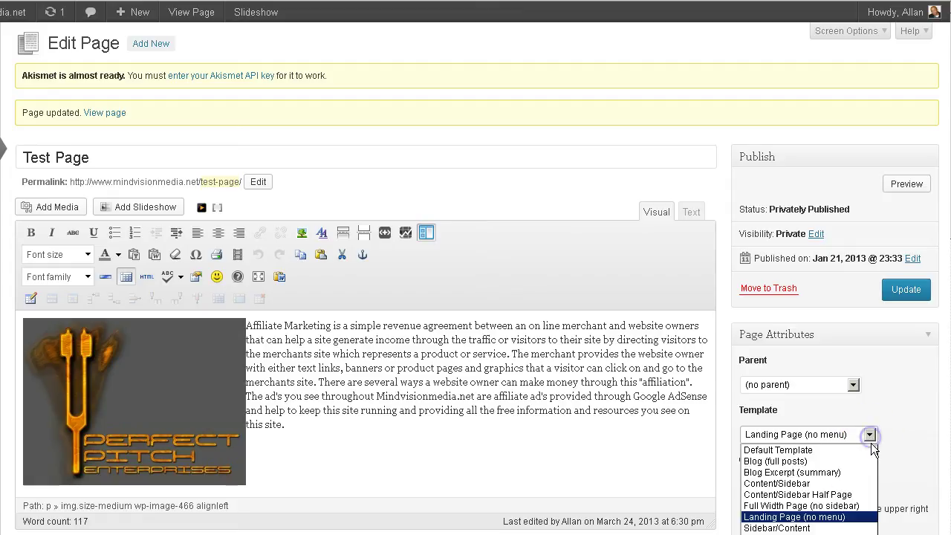
pyautogui.click(821, 527)
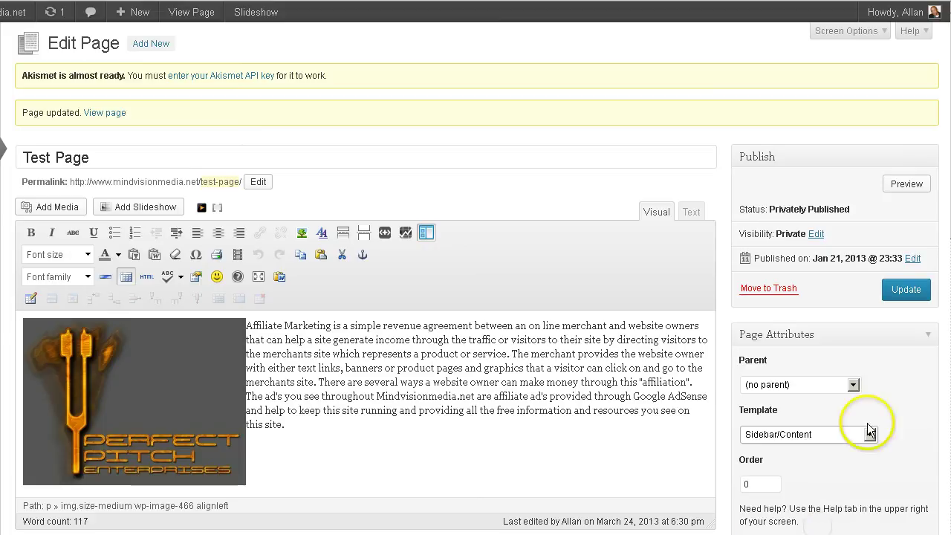
pyautogui.click(911, 291)
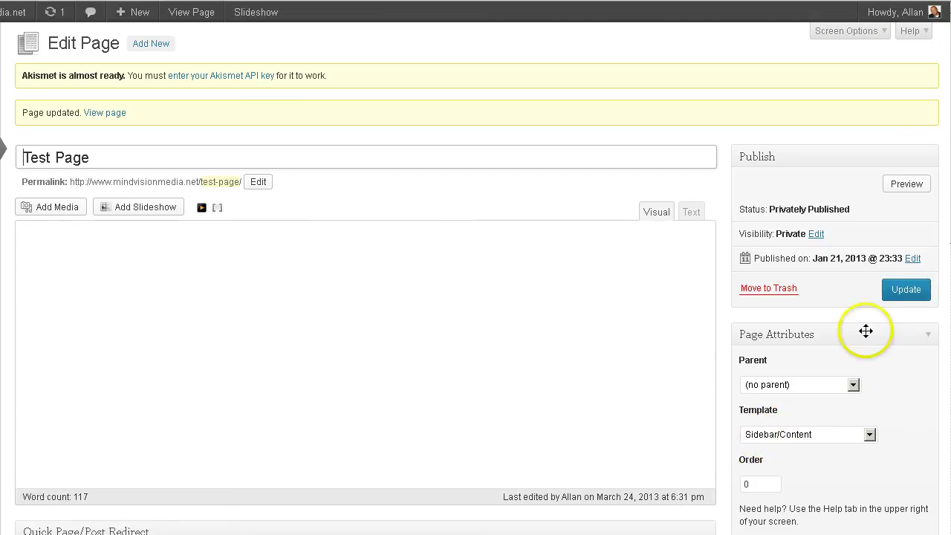
pyautogui.click(906, 184)
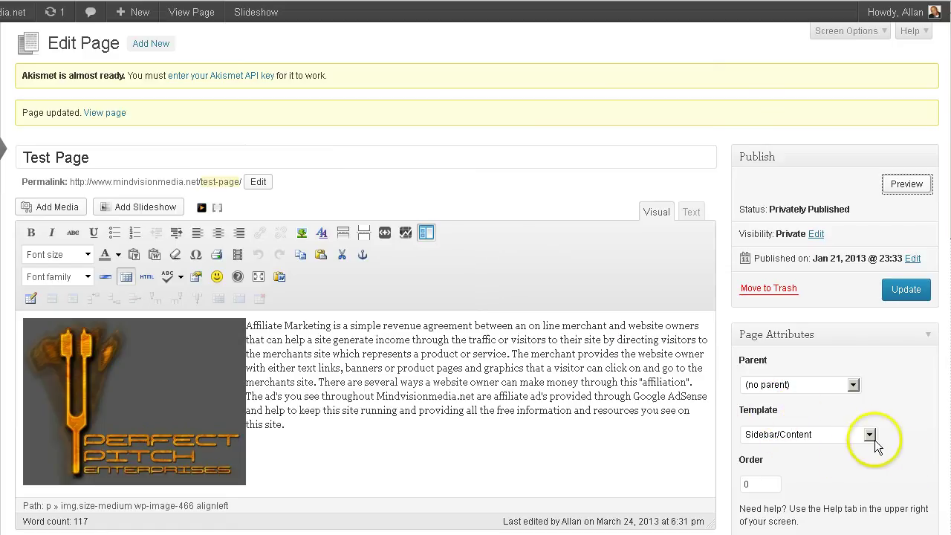
# - Set the Test Page template to Sidebar/Content Half Page and update the page
pyautogui.click(870, 434)
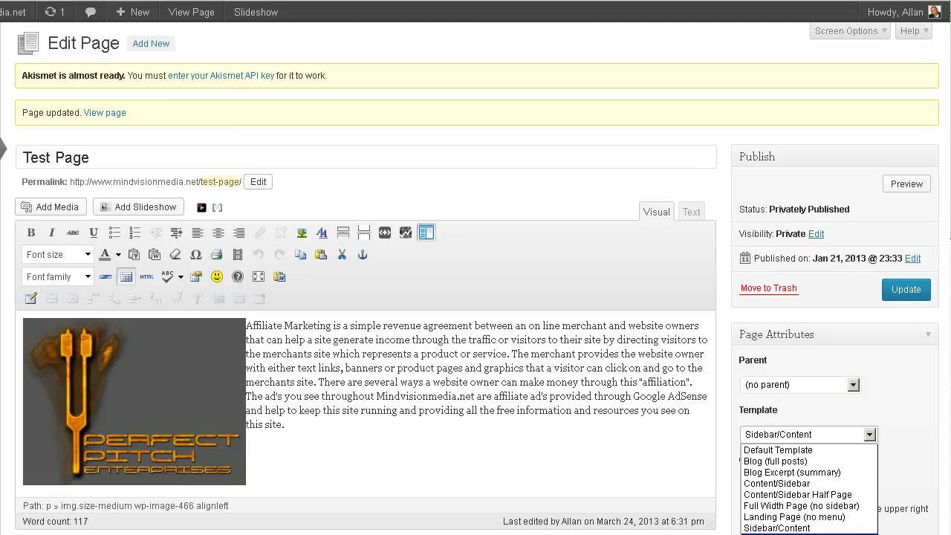
pyautogui.press('Down')
pyautogui.press('Return')
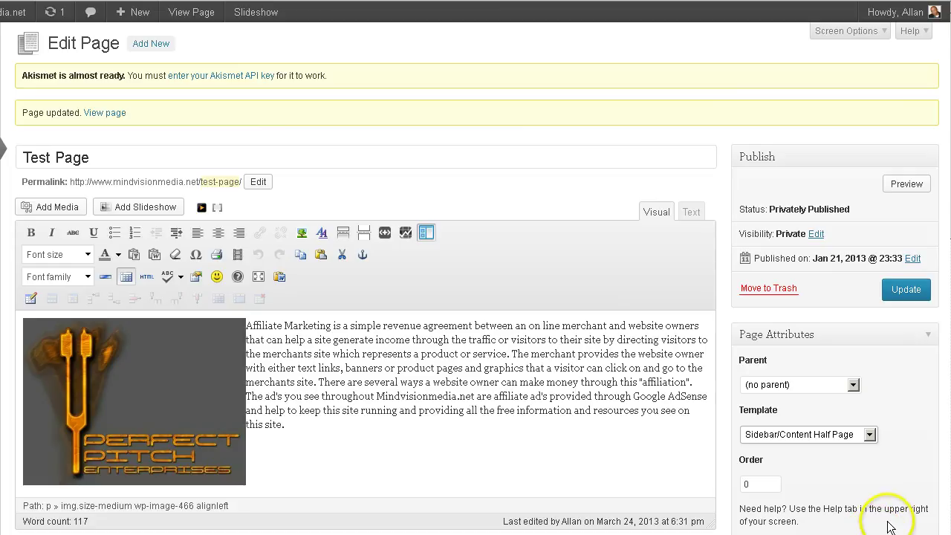
pyautogui.click(910, 290)
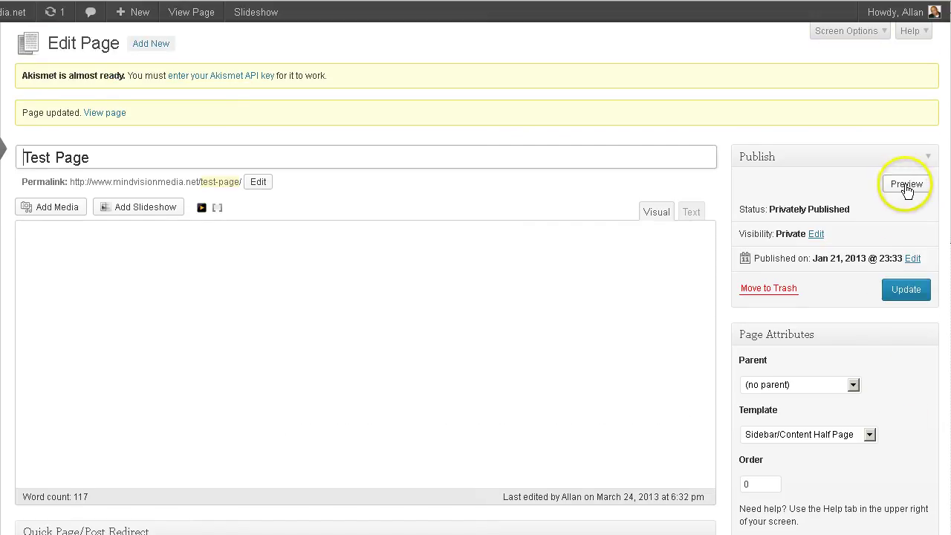
# - Preview the half-width left sidebar layout on the live page, then return to the editor
pyautogui.click(907, 186)
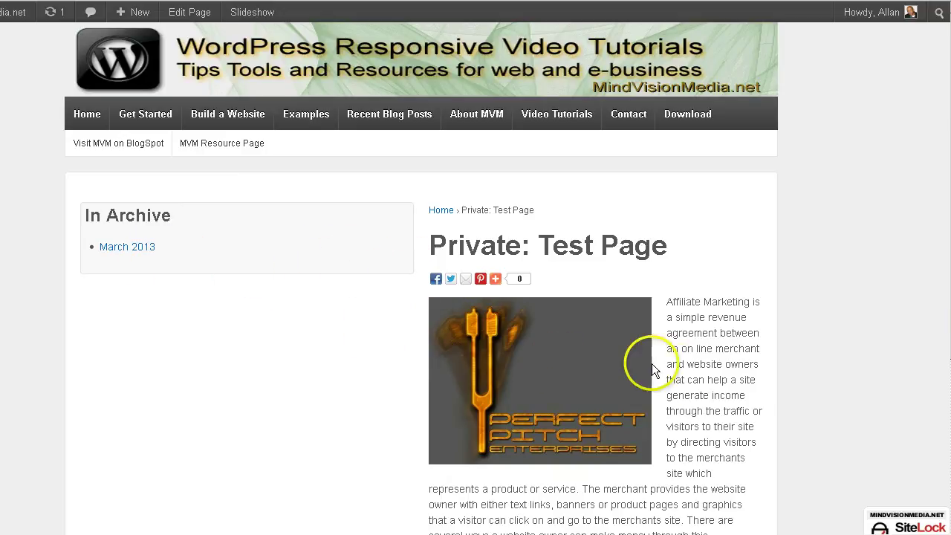
pyautogui.scroll(-3, 738, 448)
pyautogui.scroll(-1, 737, 448)
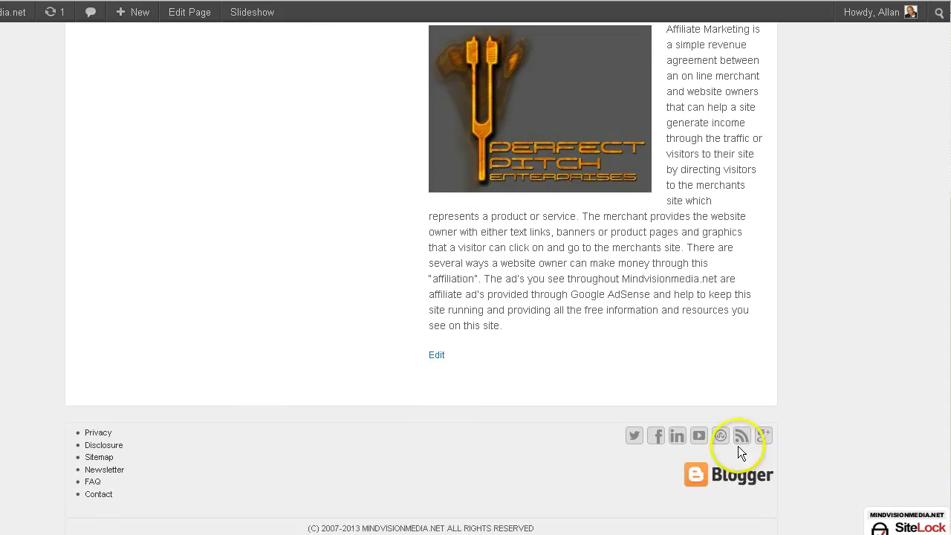
pyautogui.scroll(4, 738, 448)
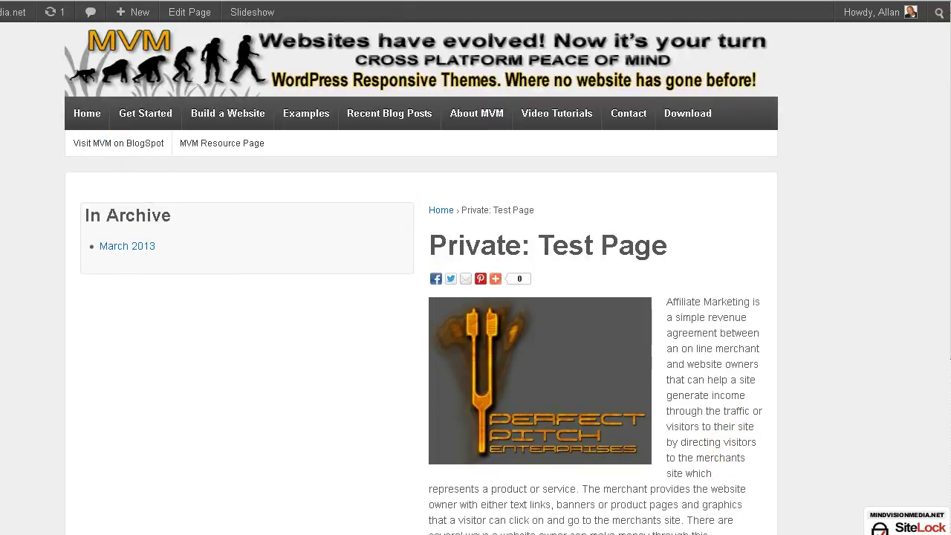
pyautogui.hotkey('ctrl', 'w')
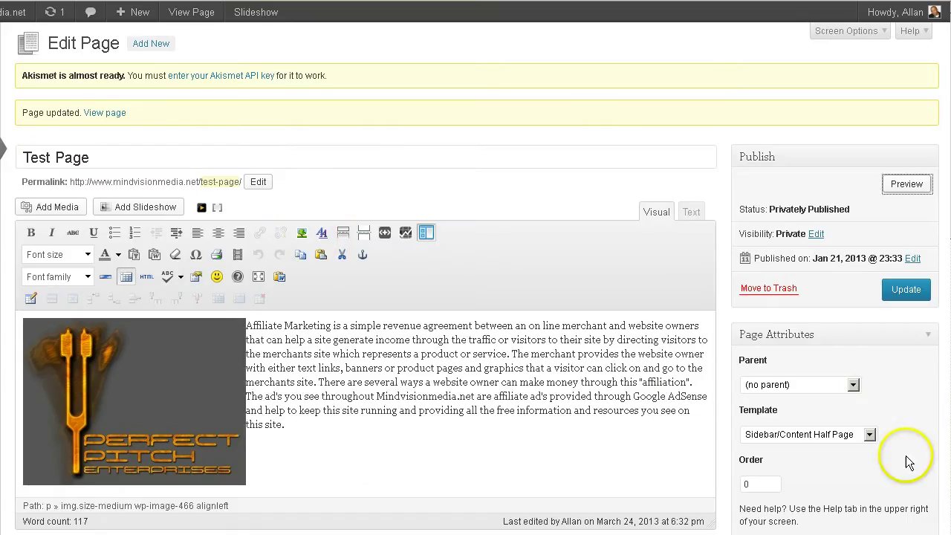
pyautogui.click(869, 435)
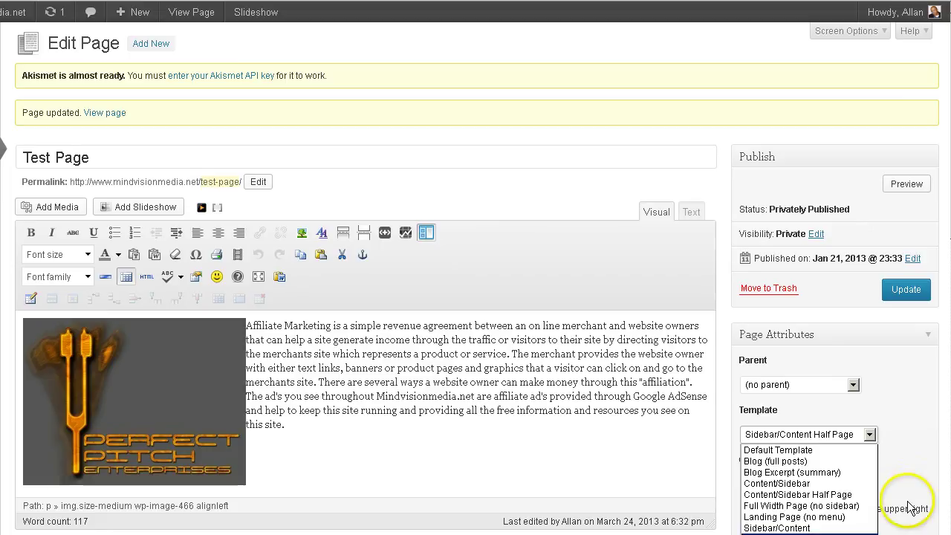
pyautogui.click(920, 471)
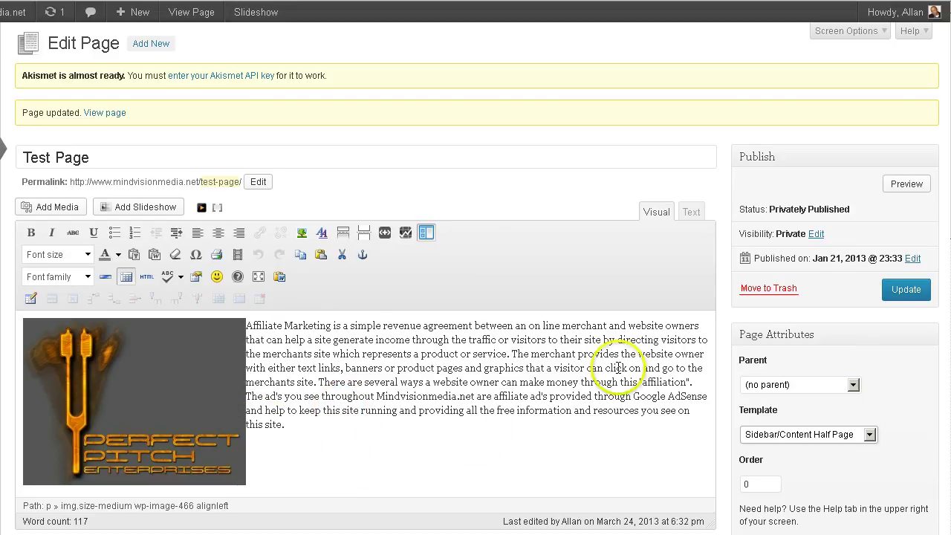
pyautogui.click(869, 434)
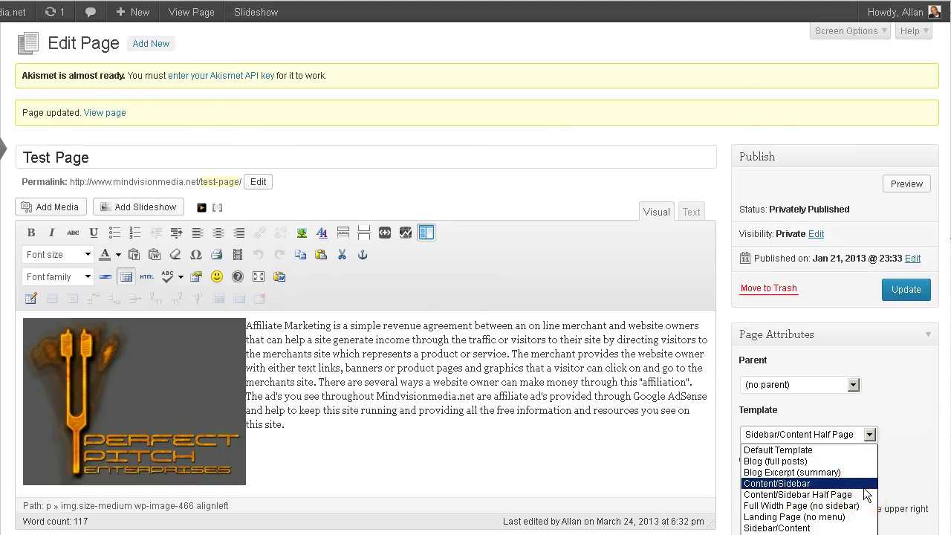
pyautogui.click(891, 413)
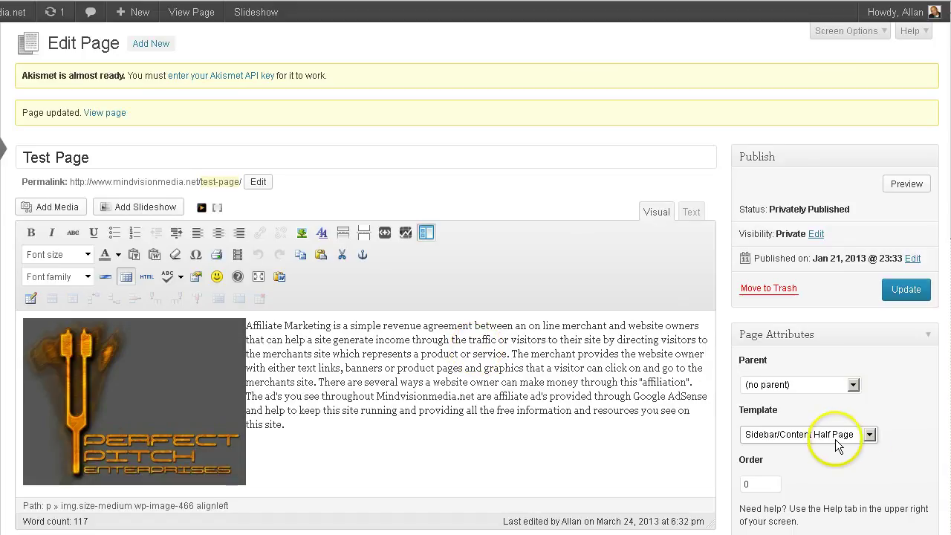
# - Switch Test Page back to Default Template, update it, and open the live preview
pyautogui.click(870, 433)
pyautogui.click(856, 447)
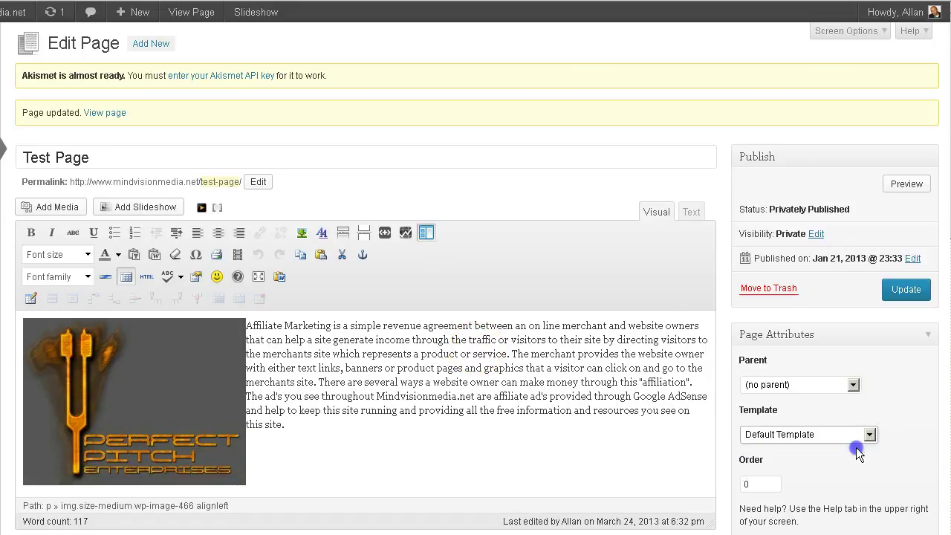
pyautogui.click(895, 291)
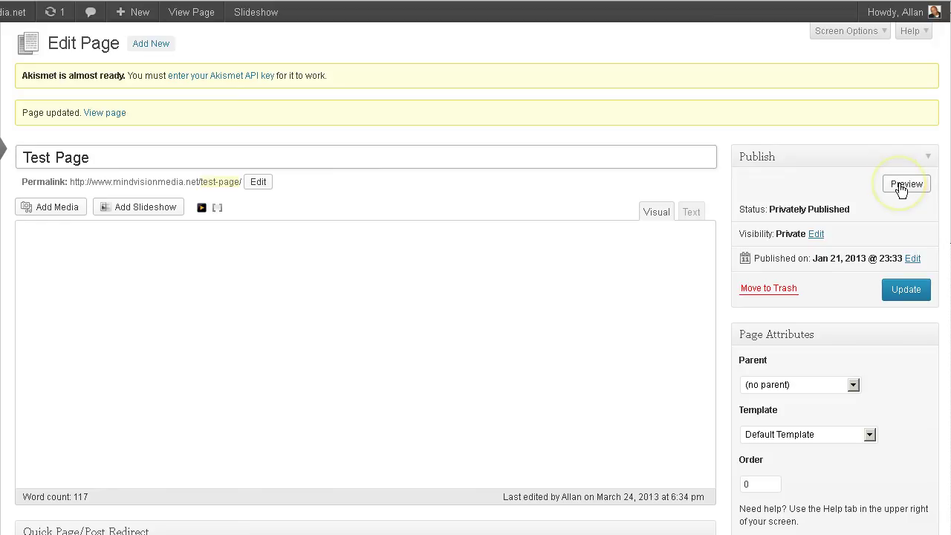
pyautogui.click(901, 187)
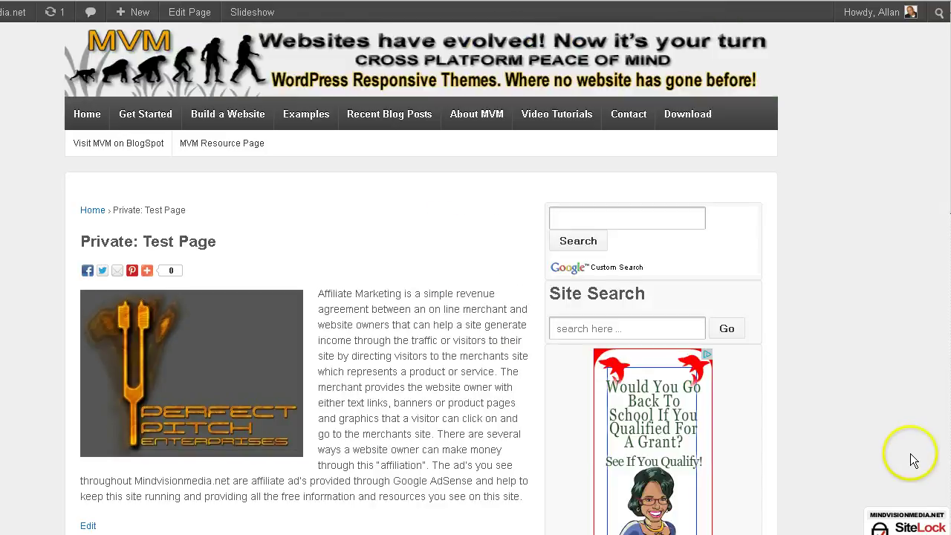
# - Scroll through the Default Template preview with its right sidebar, then go back to the Test Page editor
pyautogui.scroll(-4, 870, 455)
pyautogui.scroll(4, 867, 454)
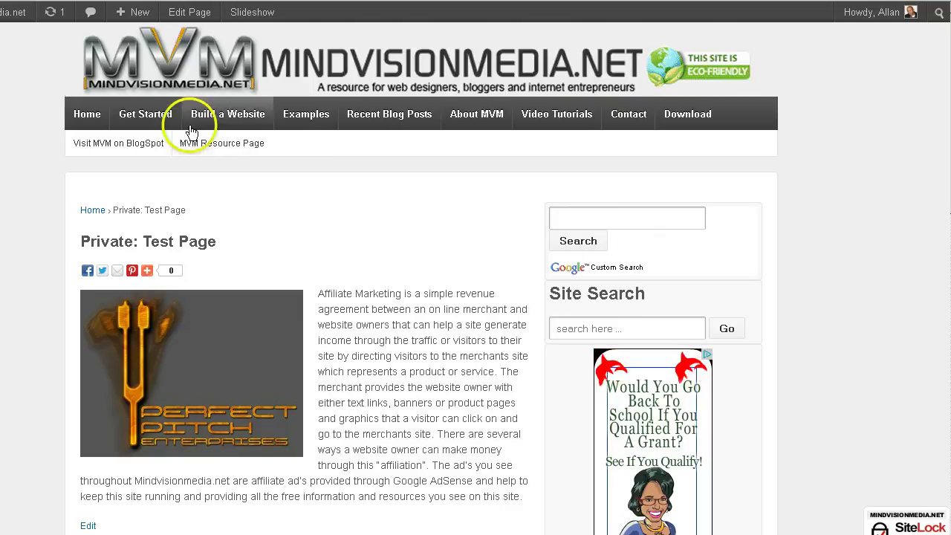
pyautogui.hotkey('alt', 'Left')
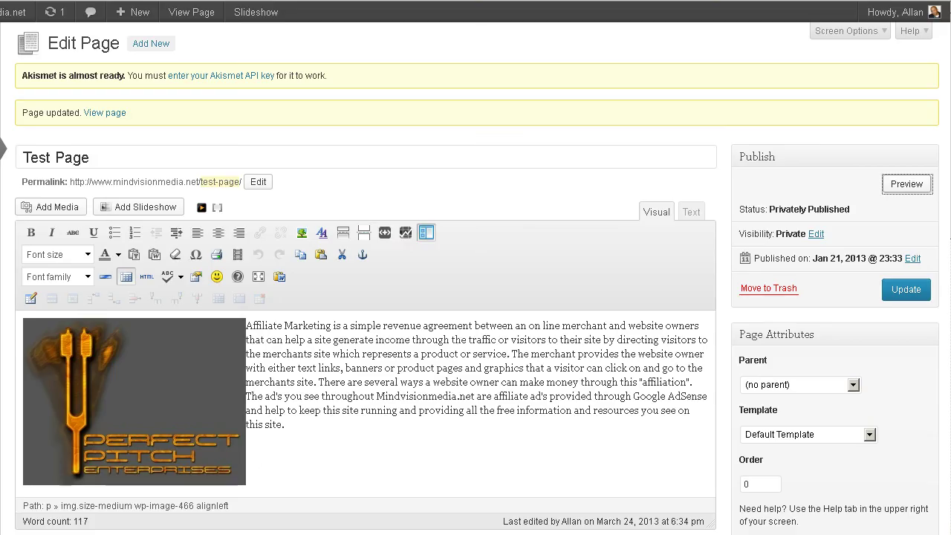